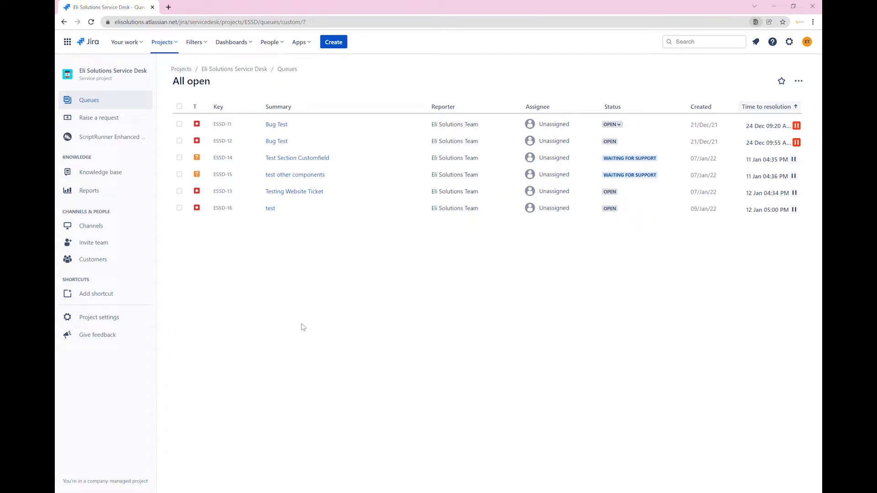
Step: Go from the service desk project's Automation settings to the empty global automation rules list
{"action": "left_click", "coordinate": [119, 319]}
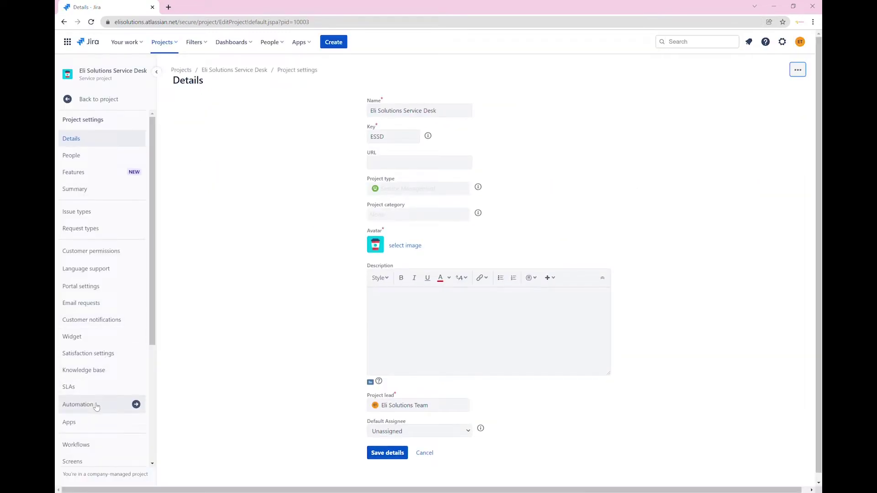
{"action": "left_click", "coordinate": [96, 405]}
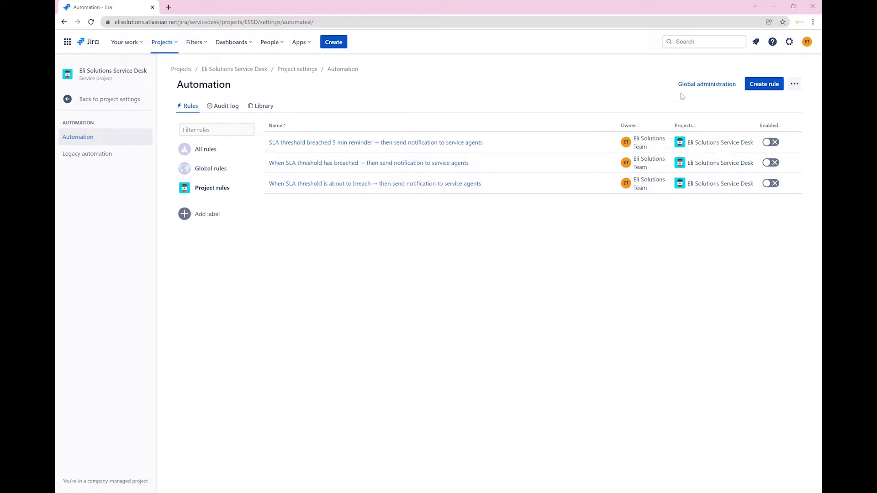
{"action": "left_click", "coordinate": [707, 84]}
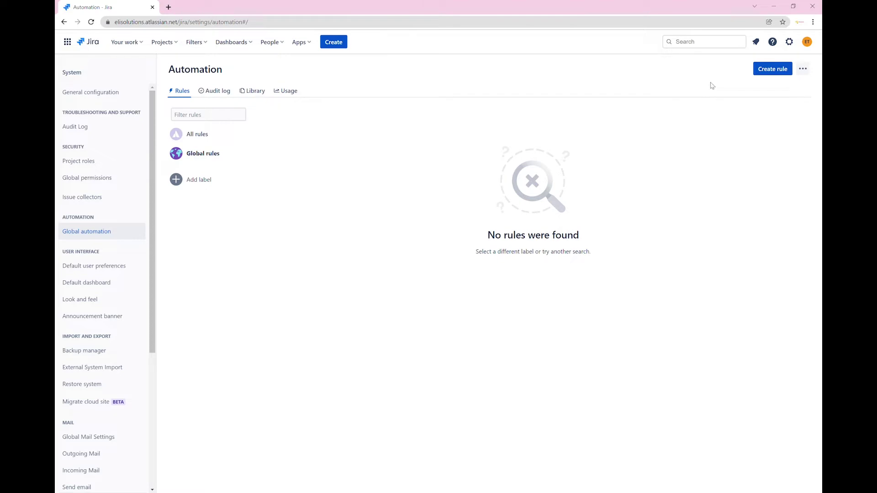
Step: Create a new rule with the Issue created trigger and save the trigger
{"action": "left_click", "coordinate": [769, 78]}
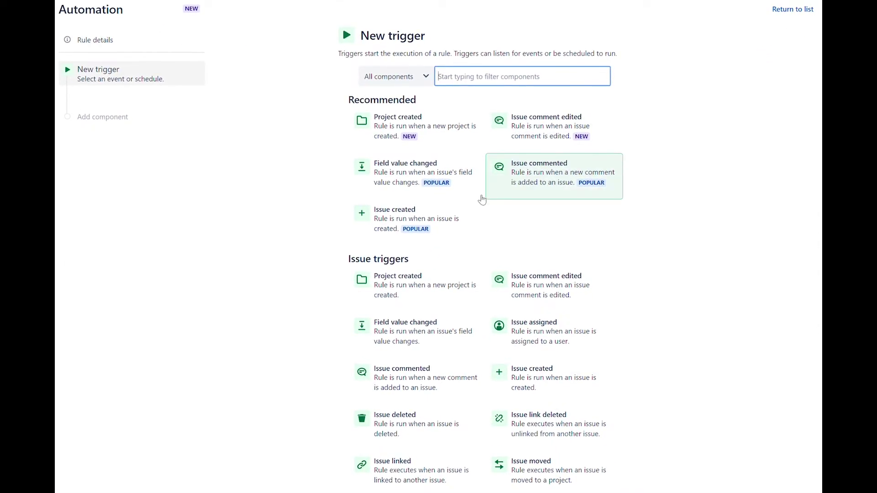
{"action": "left_click", "coordinate": [427, 221]}
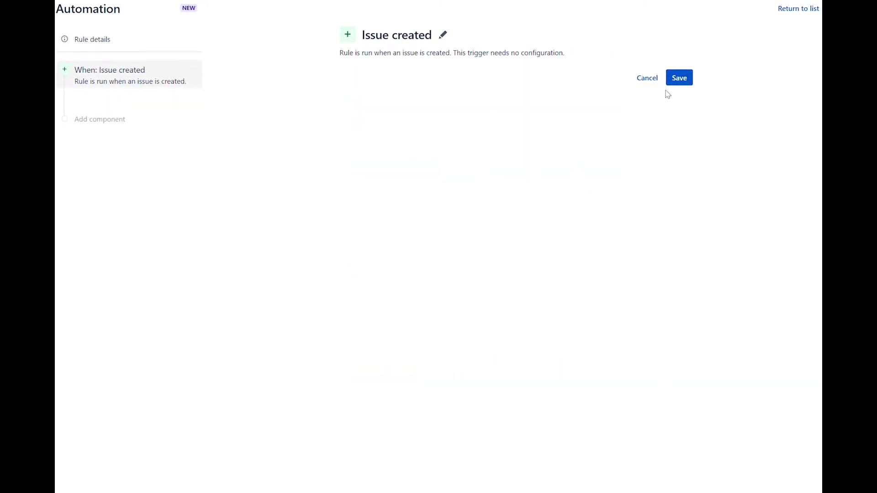
{"action": "left_click", "coordinate": [679, 81]}
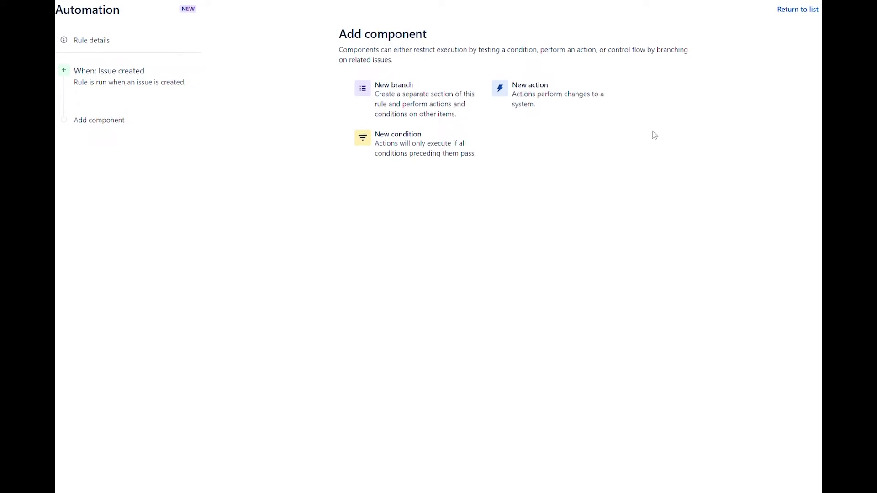
Step: Add and save an Issue fields condition: Project equals Eli Solutions Service Desk (ESSD)
{"action": "left_click", "coordinate": [426, 151]}
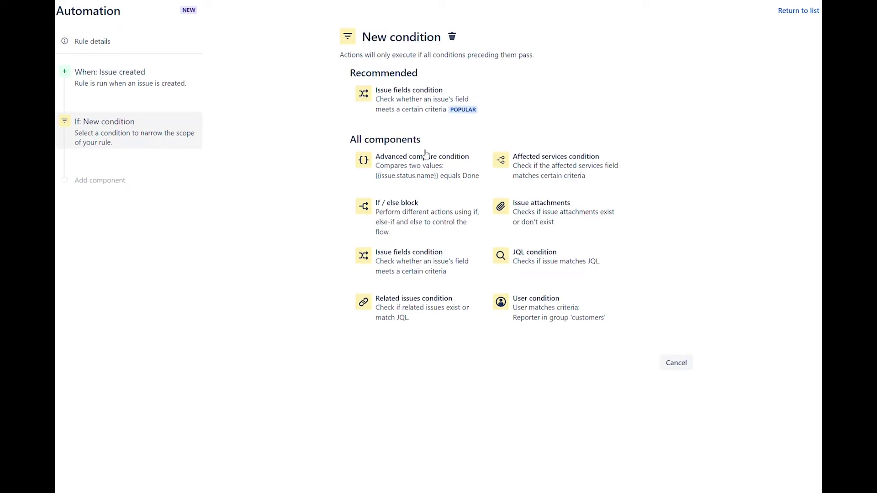
{"action": "left_click", "coordinate": [413, 118]}
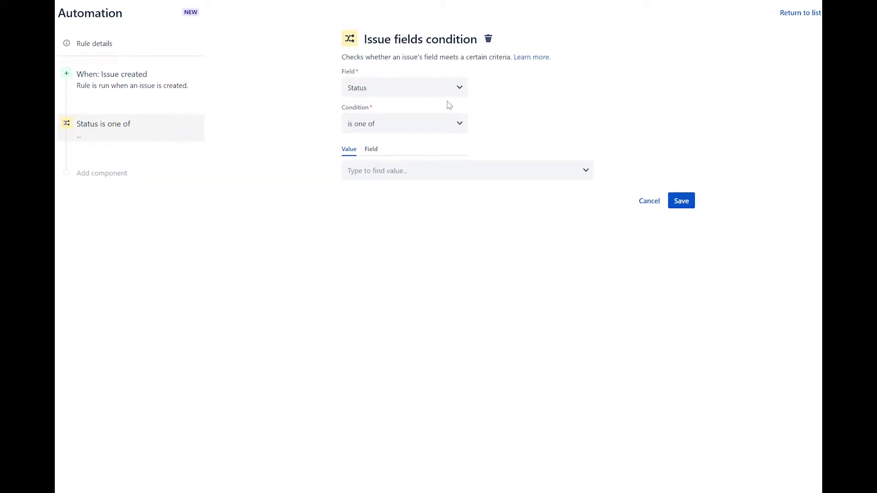
{"action": "left_click", "coordinate": [460, 89]}
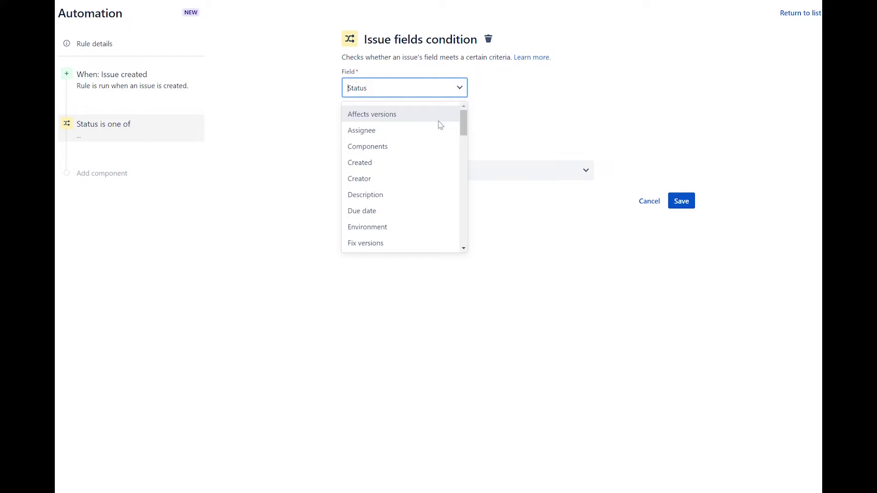
{"action": "scroll", "coordinate": [422, 164], "scroll_direction": "down", "scroll_amount": 1}
{"action": "scroll", "coordinate": [422, 164], "scroll_direction": "down", "scroll_amount": 5}
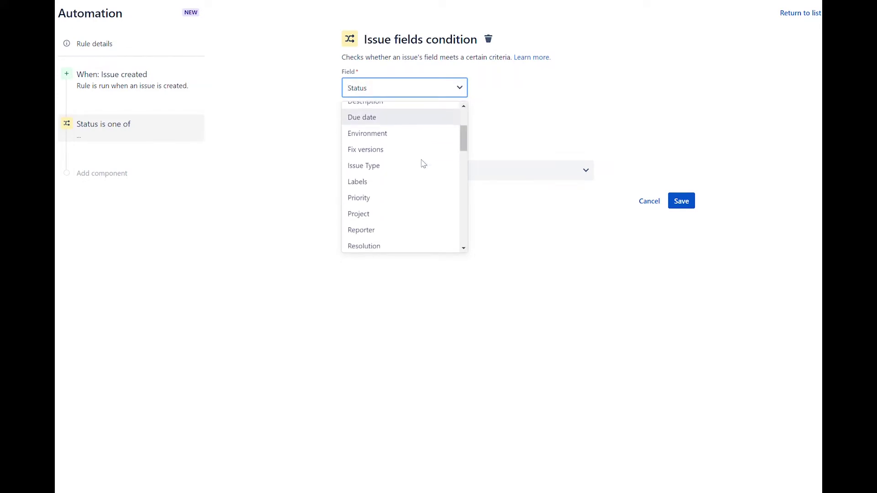
{"action": "left_click", "coordinate": [368, 216]}
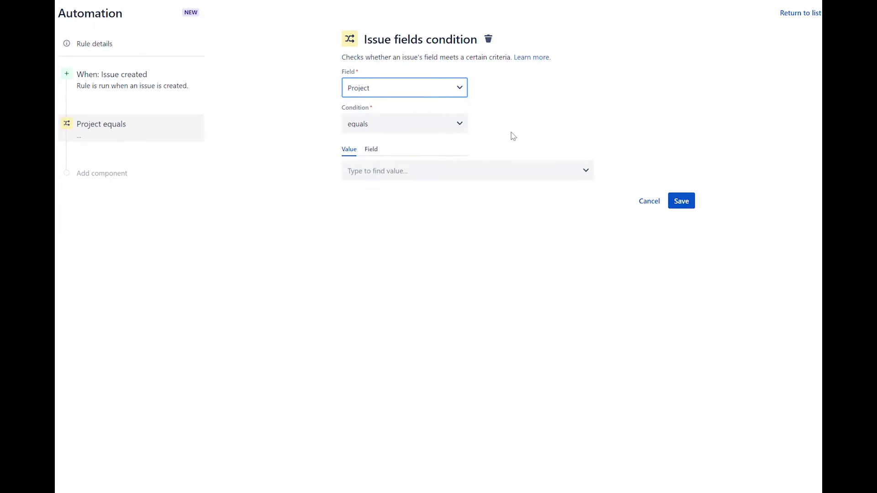
{"action": "left_click", "coordinate": [469, 178]}
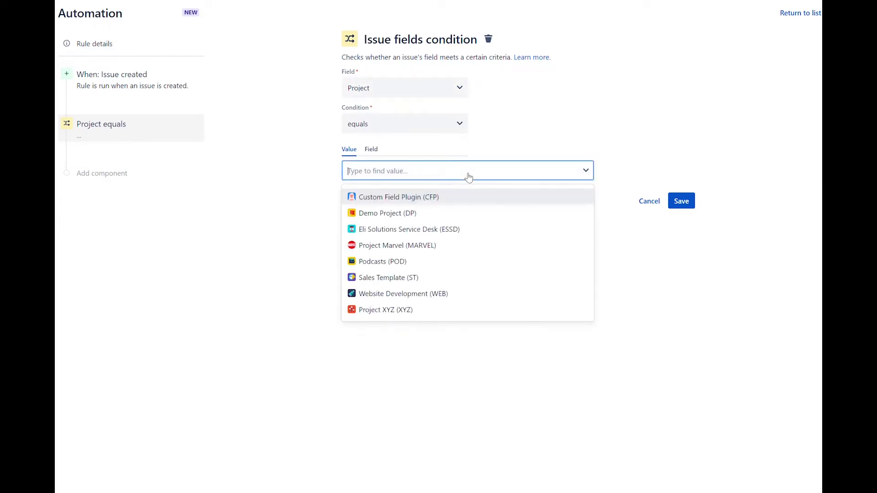
{"action": "left_click", "coordinate": [450, 227]}
{"action": "left_click", "coordinate": [478, 233]}
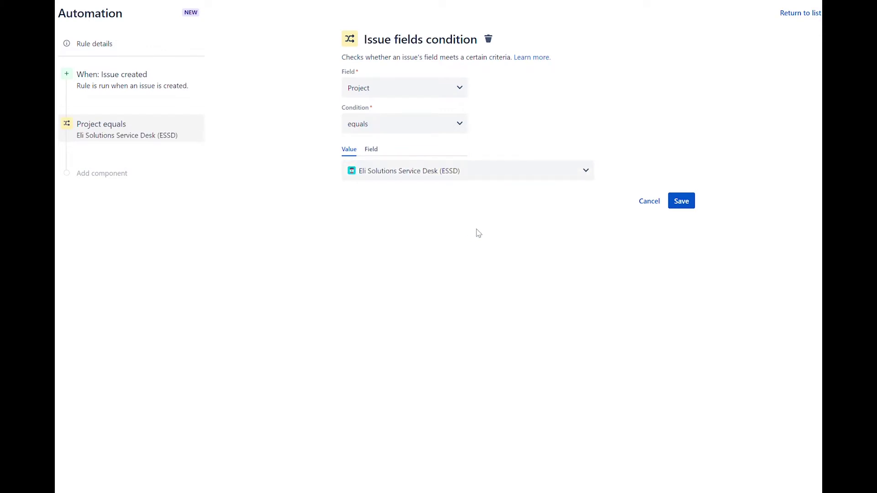
{"action": "left_click", "coordinate": [682, 202]}
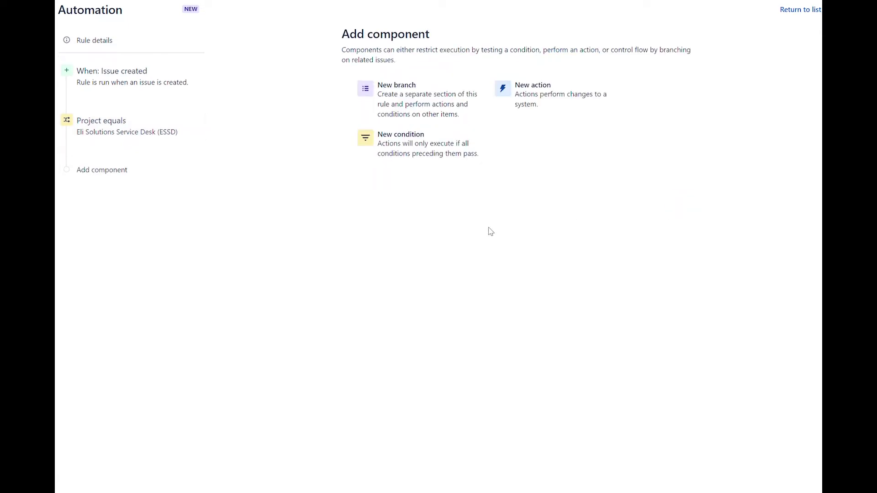
Step: Add an If / else block whose Issue fields condition is Request Type equals Report a bug
{"action": "left_click", "coordinate": [415, 154]}
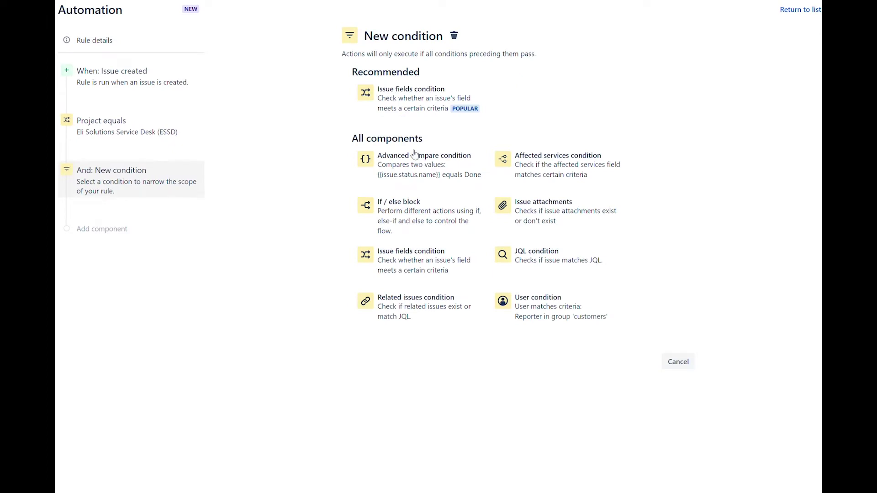
{"action": "left_click", "coordinate": [416, 217]}
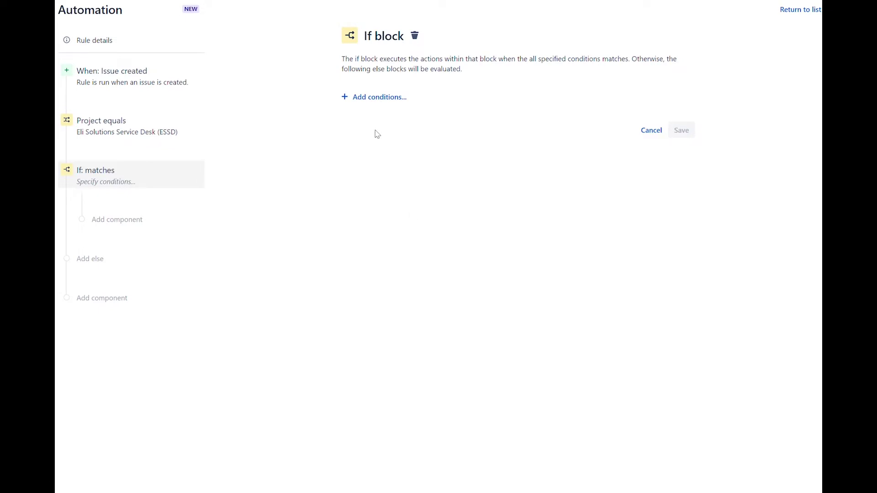
{"action": "left_click", "coordinate": [374, 98]}
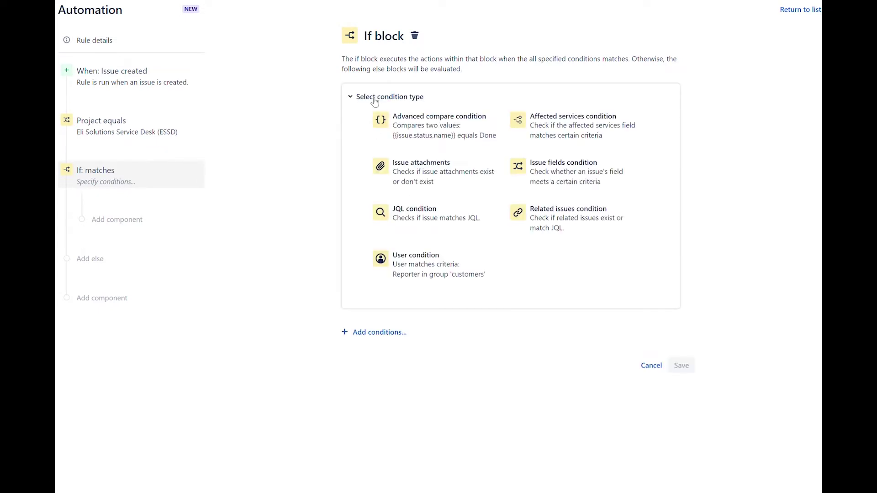
{"action": "left_click", "coordinate": [549, 170]}
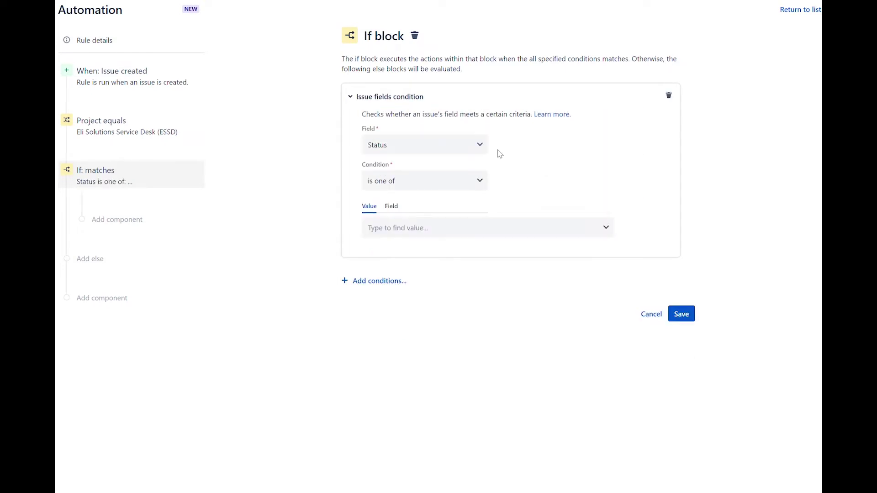
{"action": "left_click", "coordinate": [482, 149]}
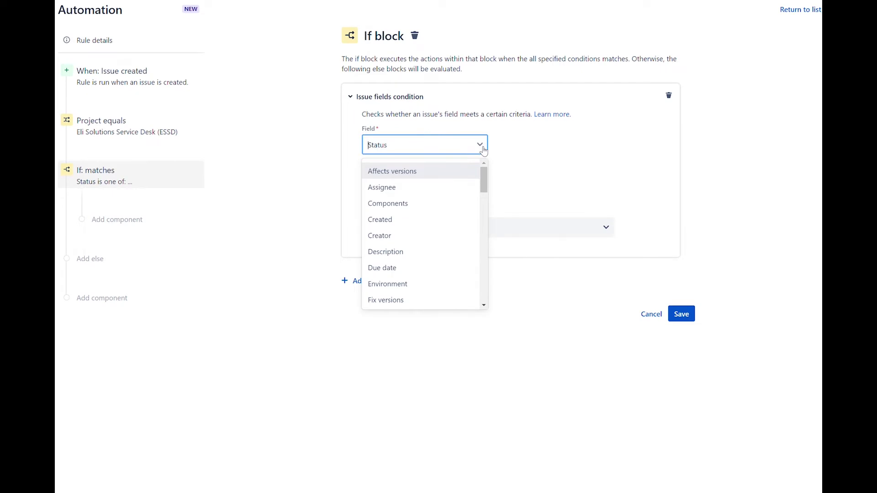
{"action": "type", "text": "request"}
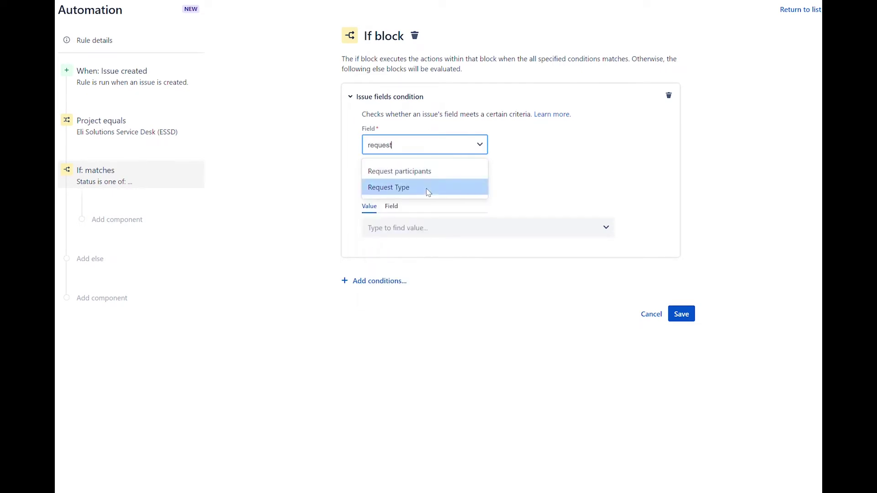
{"action": "left_click", "coordinate": [427, 188]}
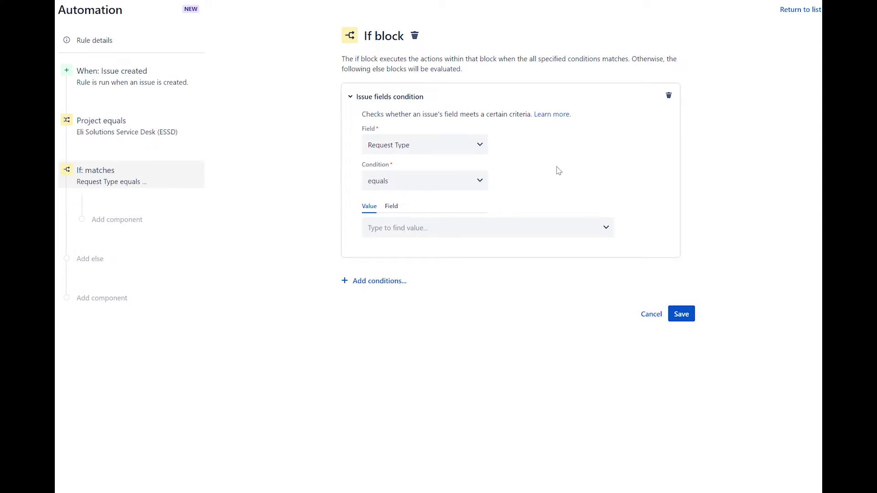
{"action": "left_click", "coordinate": [520, 235]}
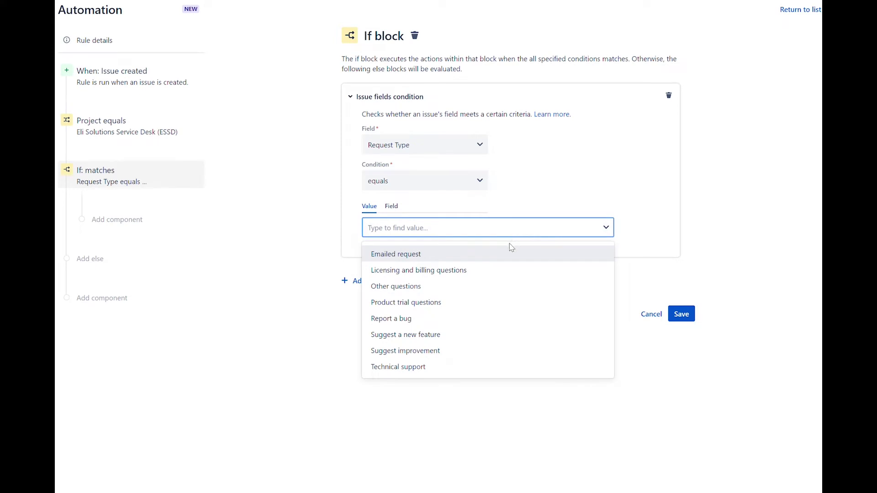
{"action": "left_click", "coordinate": [441, 323]}
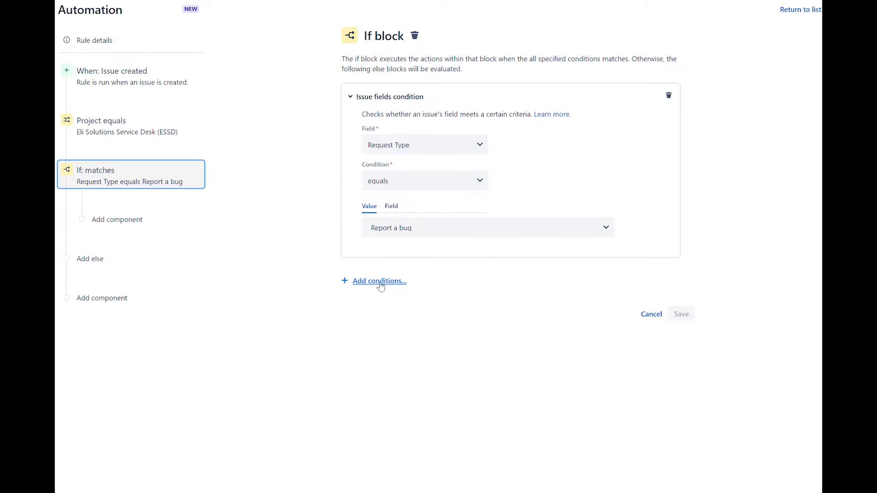
Step: Add a second If condition, Components equals (in any order) Website, and save the block
{"action": "left_click", "coordinate": [373, 282]}
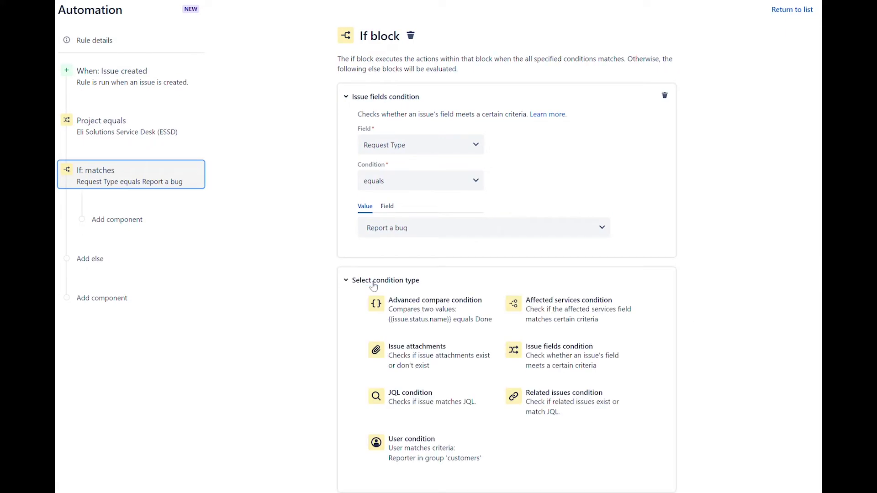
{"action": "left_click", "coordinate": [560, 351]}
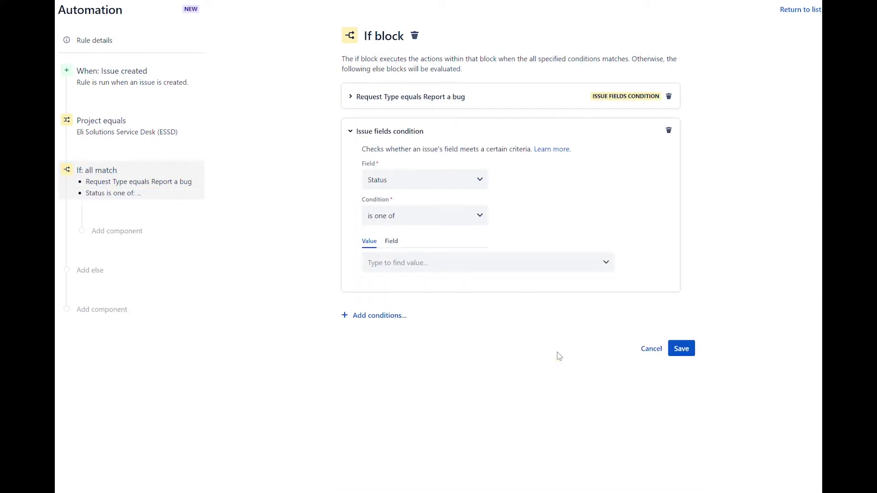
{"action": "left_click", "coordinate": [482, 184]}
{"action": "left_click", "coordinate": [402, 238]}
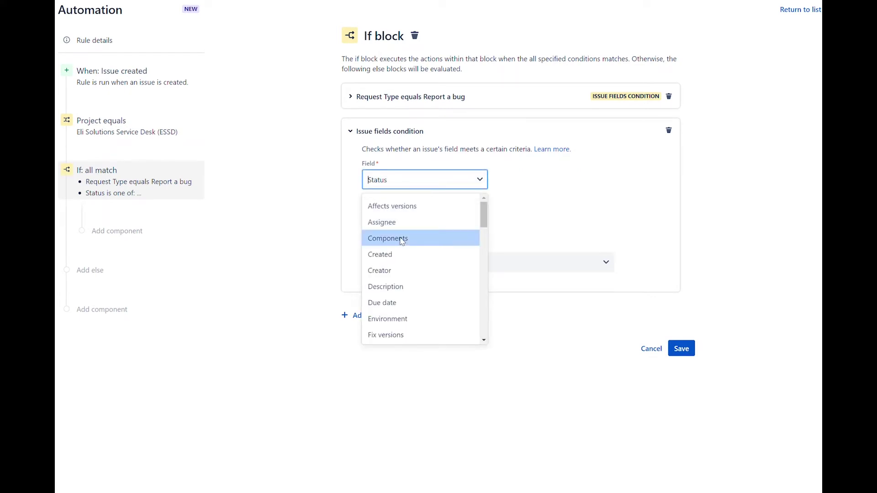
{"action": "left_click", "coordinate": [465, 223]}
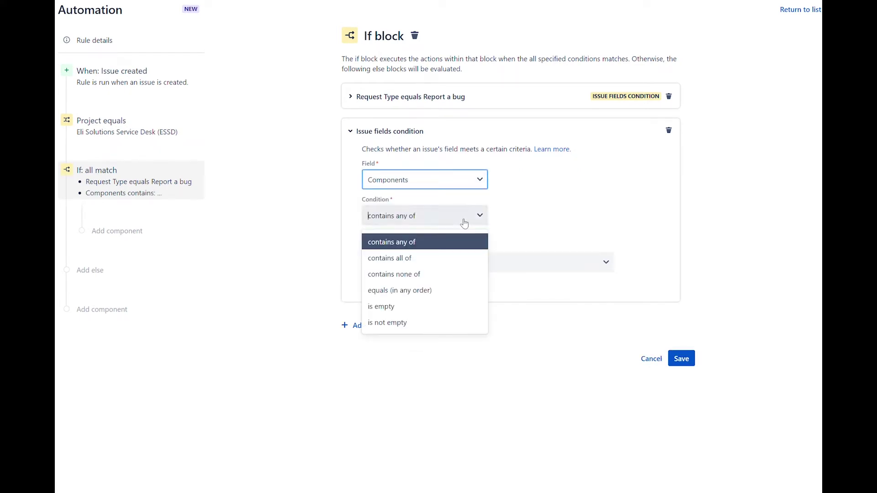
{"action": "left_click", "coordinate": [415, 291]}
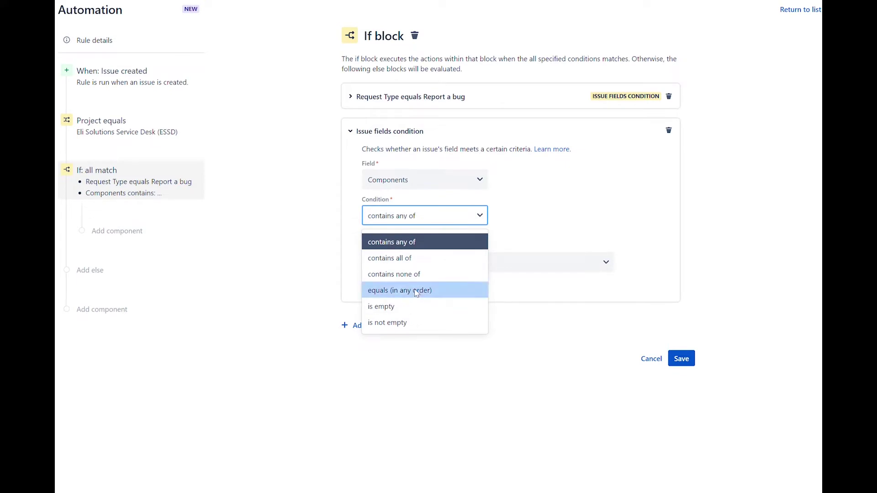
{"action": "left_click", "coordinate": [517, 269]}
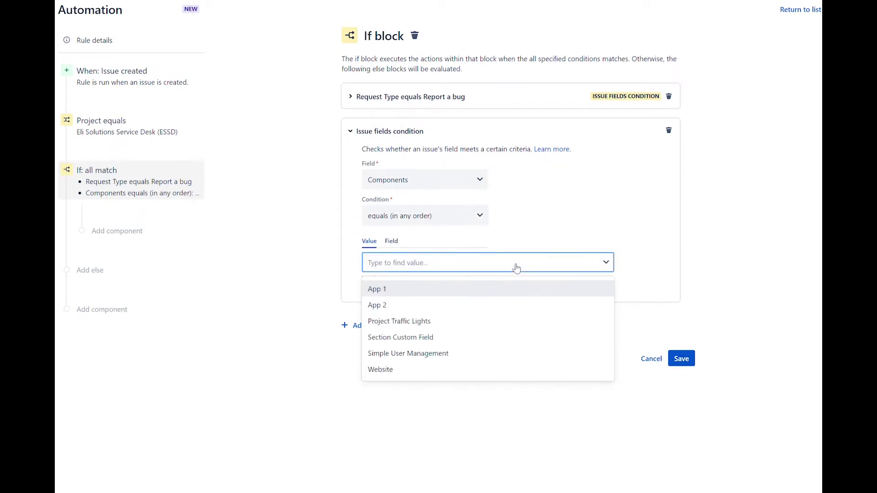
{"action": "left_click", "coordinate": [394, 370]}
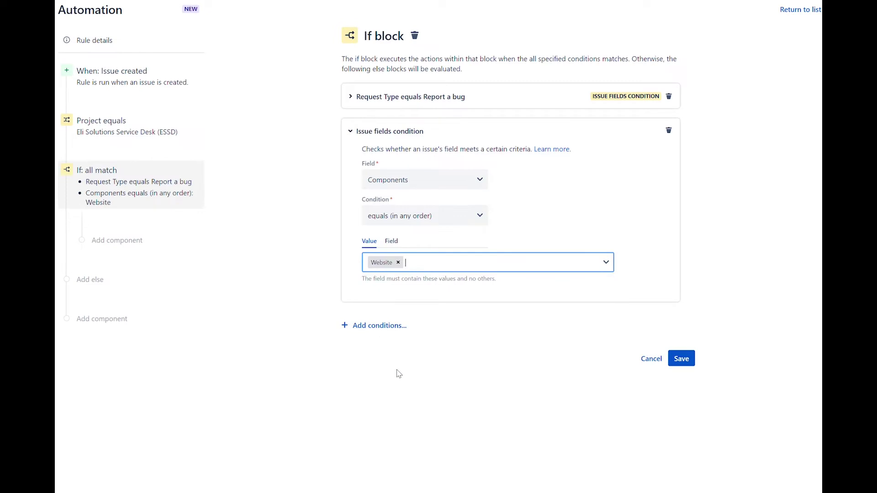
{"action": "left_click", "coordinate": [522, 313]}
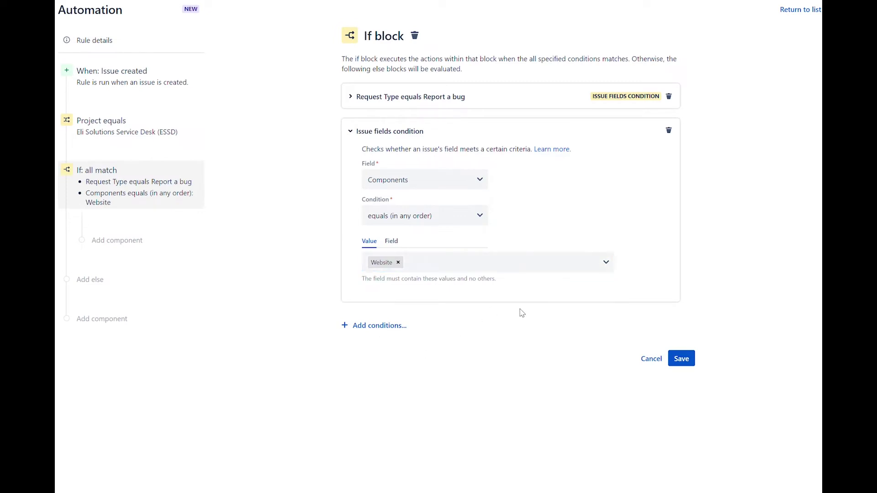
{"action": "left_click", "coordinate": [683, 360]}
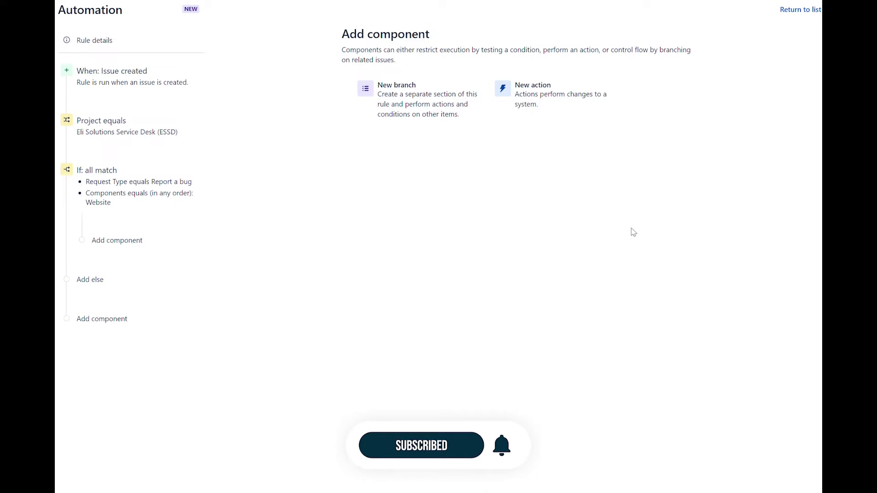
Step: Add a Create issue action for a Project Marvel Task, copying Summary and Description from the current issue
{"action": "left_click", "coordinate": [531, 102]}
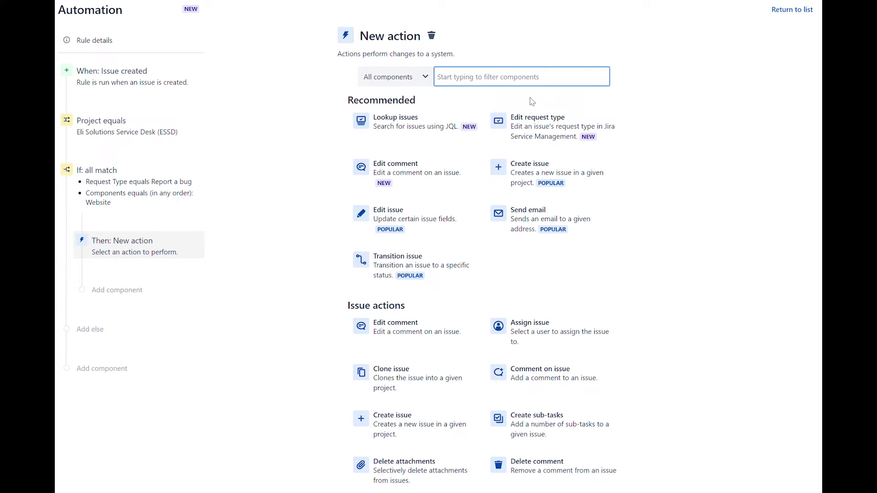
{"action": "left_click", "coordinate": [537, 179]}
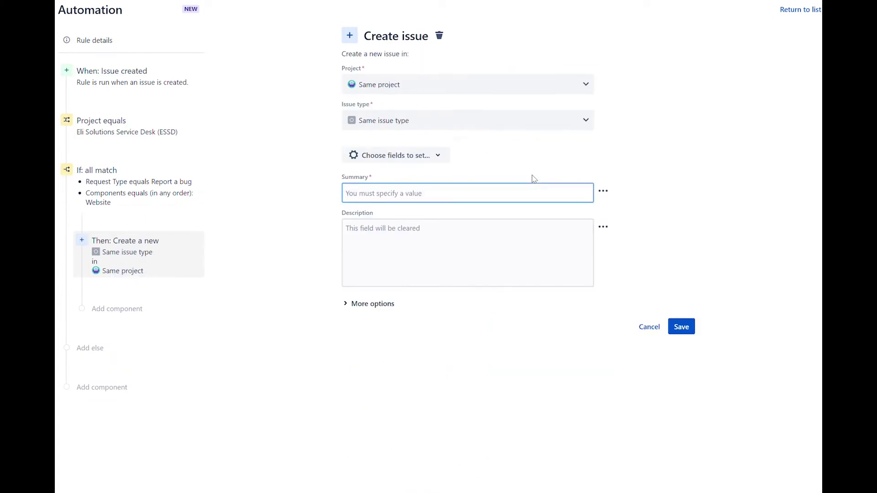
{"action": "left_click", "coordinate": [585, 86]}
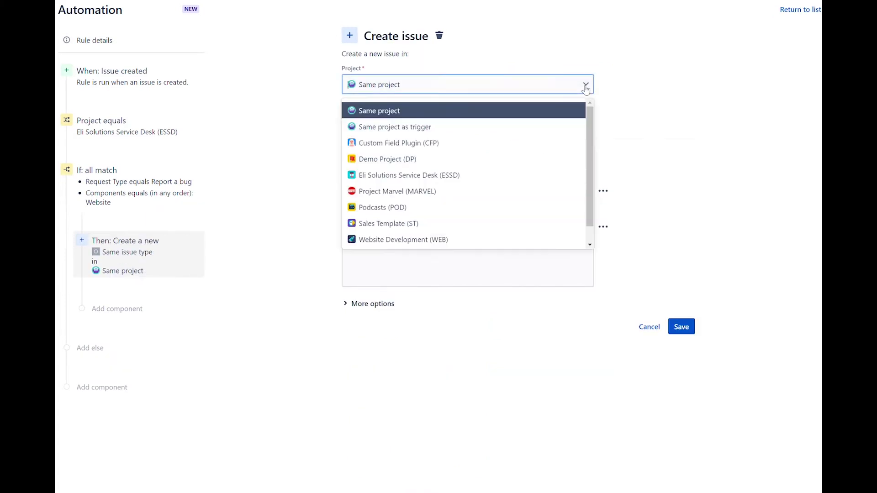
{"action": "left_click", "coordinate": [468, 196]}
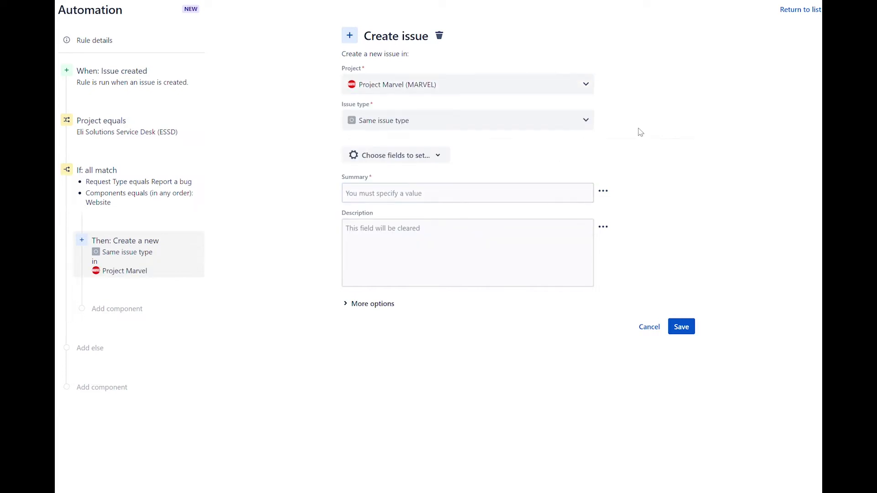
{"action": "left_click", "coordinate": [586, 121]}
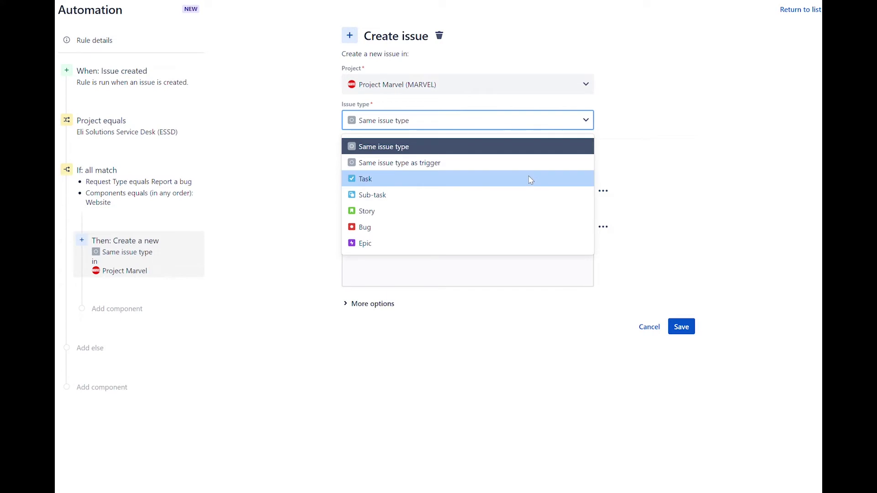
{"action": "left_click", "coordinate": [531, 180]}
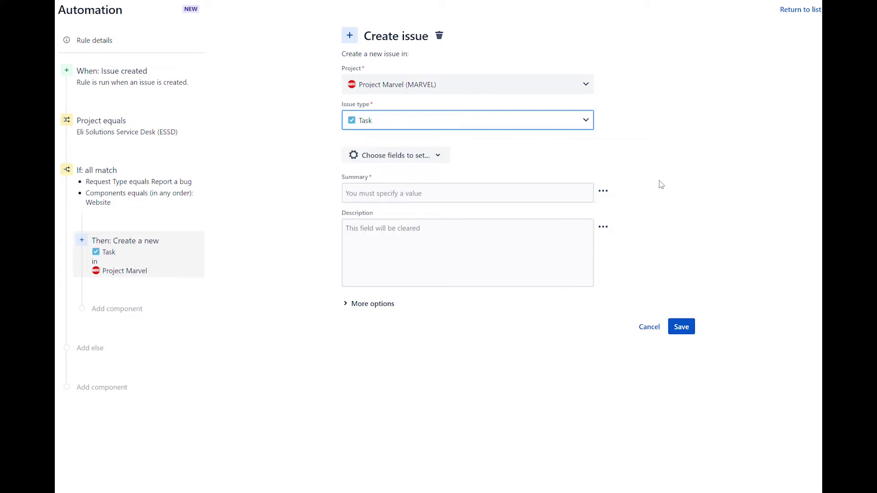
{"action": "left_click", "coordinate": [603, 192]}
{"action": "left_click", "coordinate": [595, 248]}
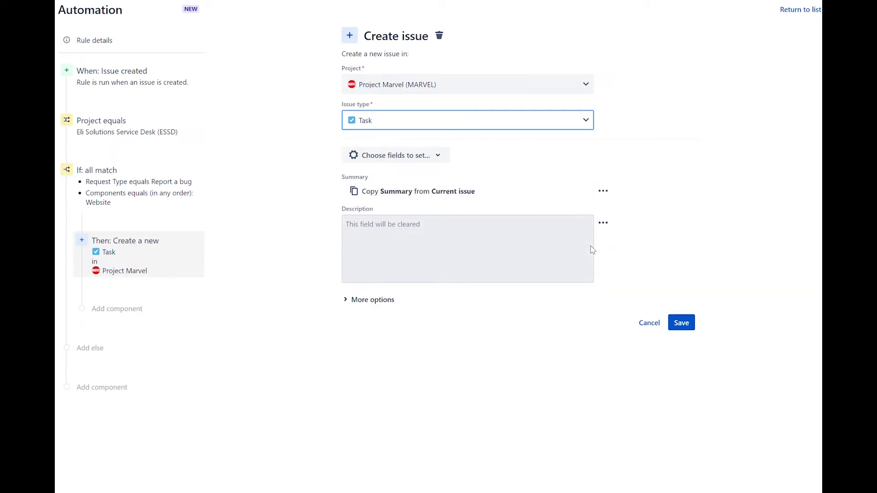
{"action": "left_click", "coordinate": [608, 229]}
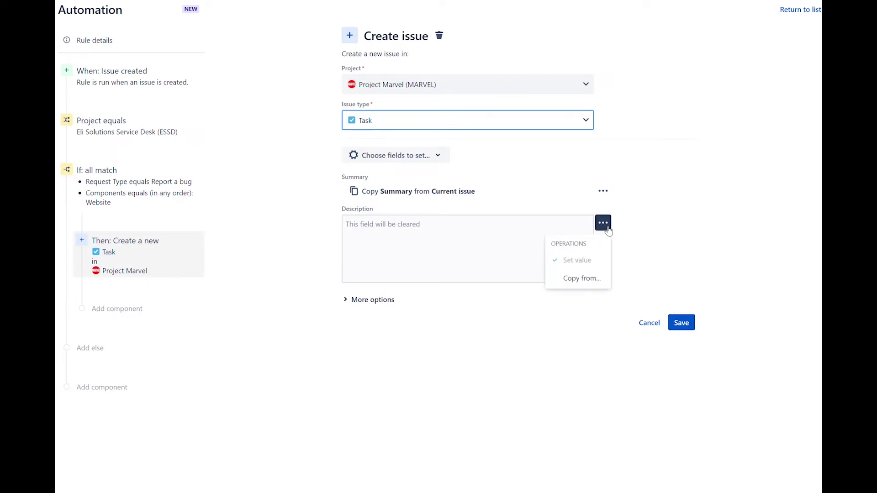
{"action": "left_click", "coordinate": [592, 280]}
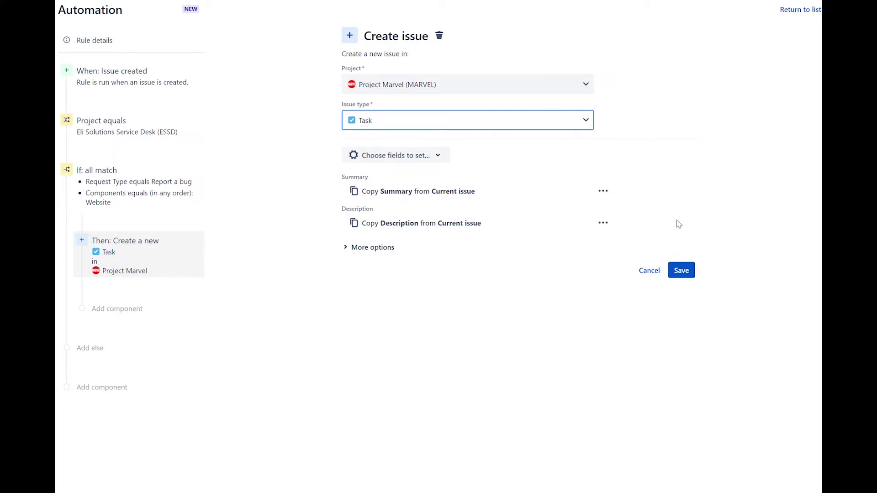
{"action": "left_click", "coordinate": [684, 273]}
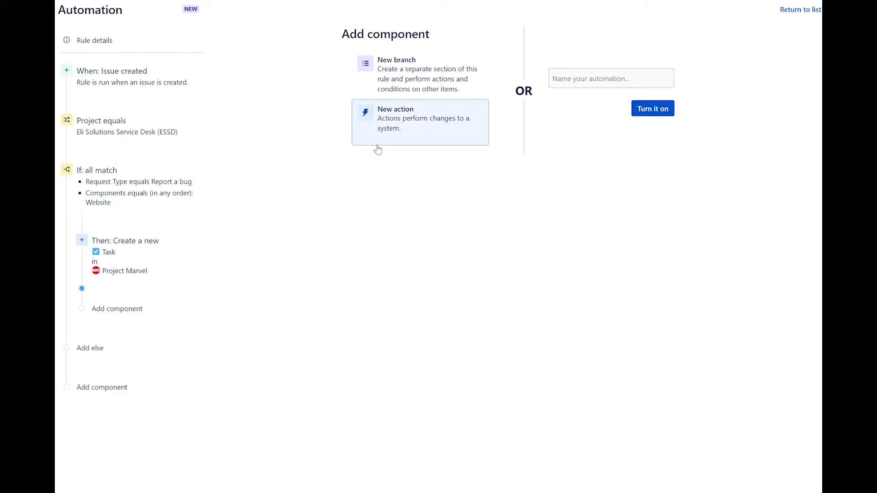
Step: Add a Link issues action linking with 'relates to' to the most recently created issue
{"action": "left_click", "coordinate": [391, 127]}
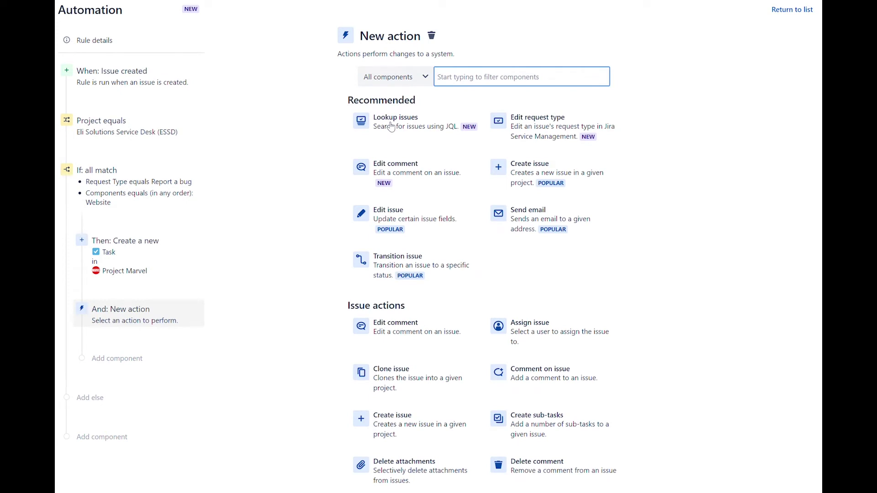
{"action": "type", "text": "link"}
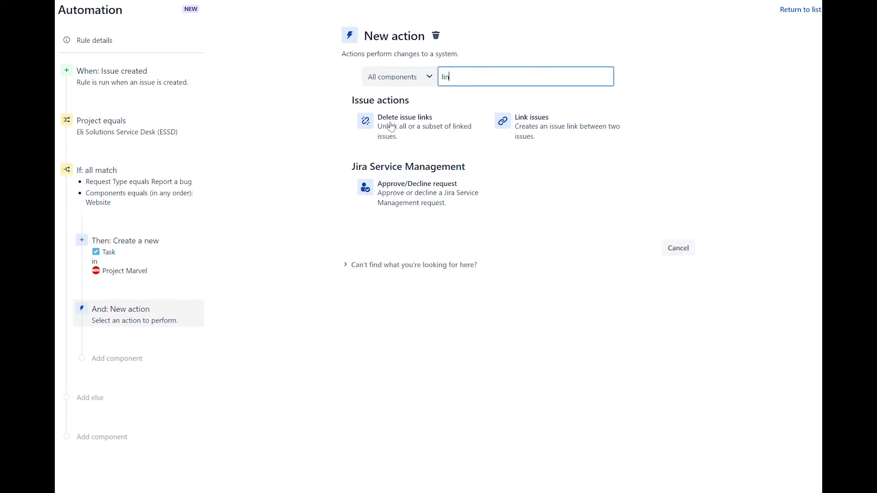
{"action": "left_click", "coordinate": [541, 114]}
{"action": "left_click", "coordinate": [510, 76]}
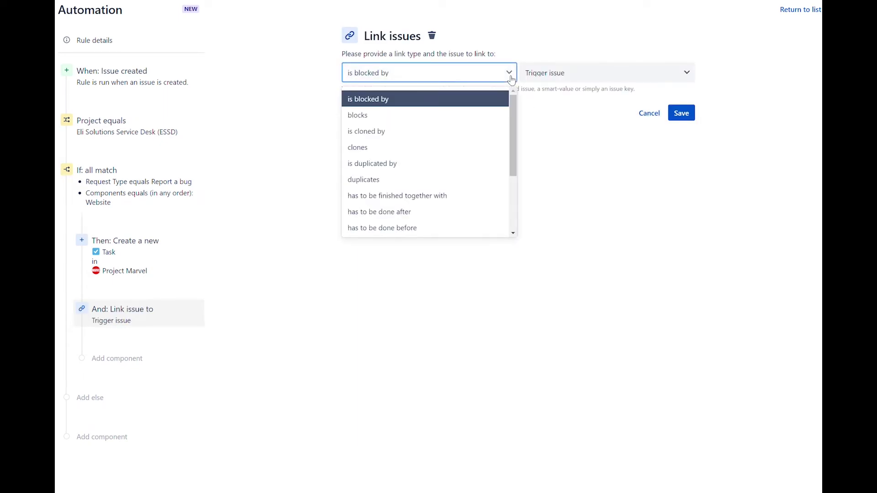
{"action": "left_click_drag", "start_coordinate": [515, 112], "coordinate": [519, 166]}
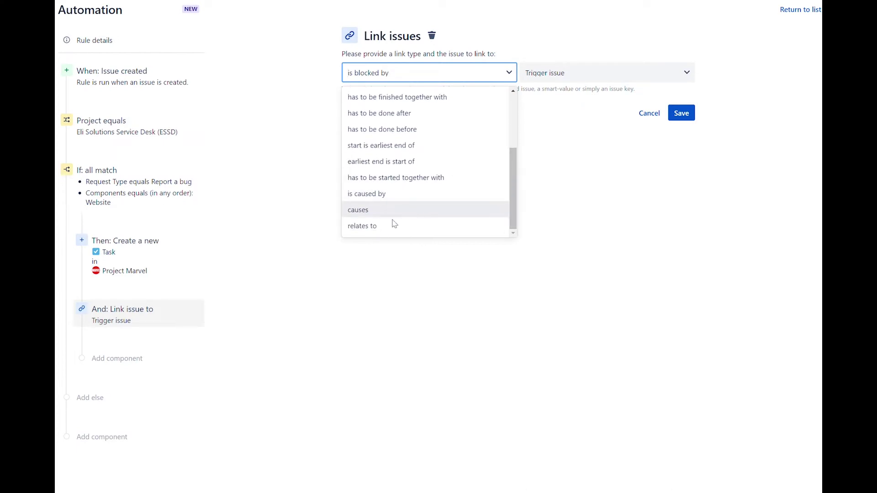
{"action": "left_click", "coordinate": [369, 227]}
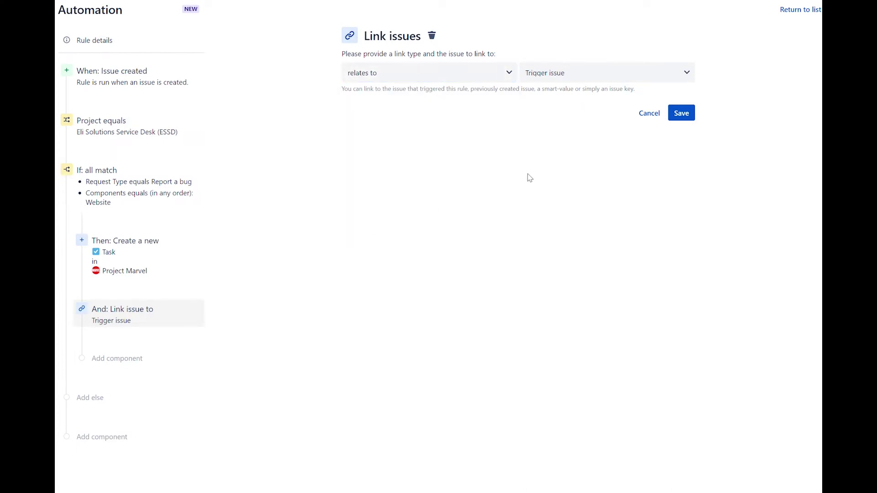
{"action": "left_click", "coordinate": [688, 73]}
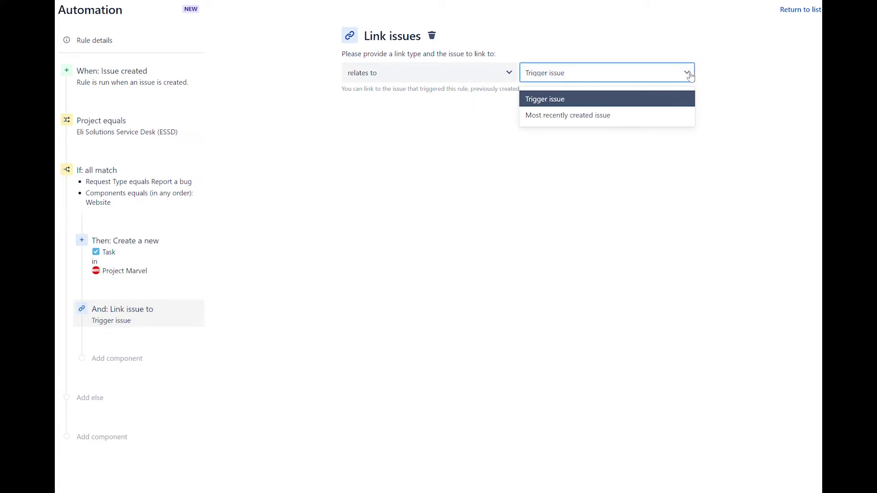
{"action": "left_click", "coordinate": [594, 116]}
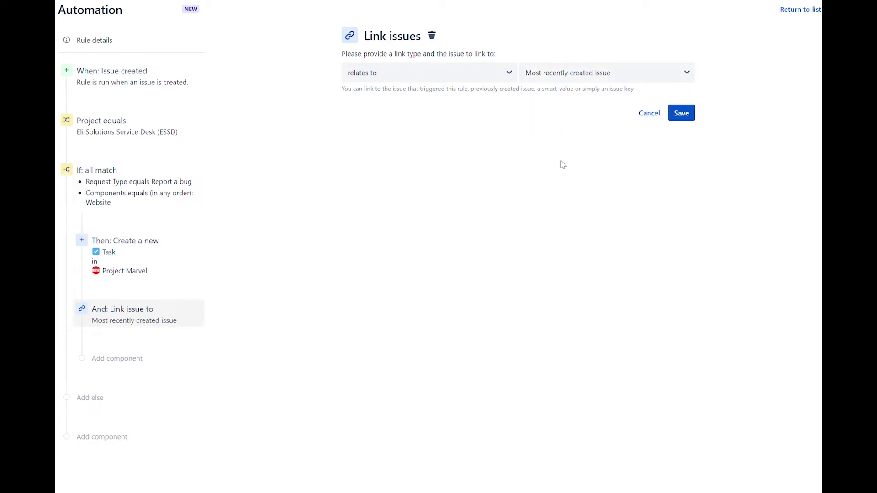
Step: Save the Link issues action and add an Else branch with an Issue fields condition
{"action": "left_click", "coordinate": [682, 115]}
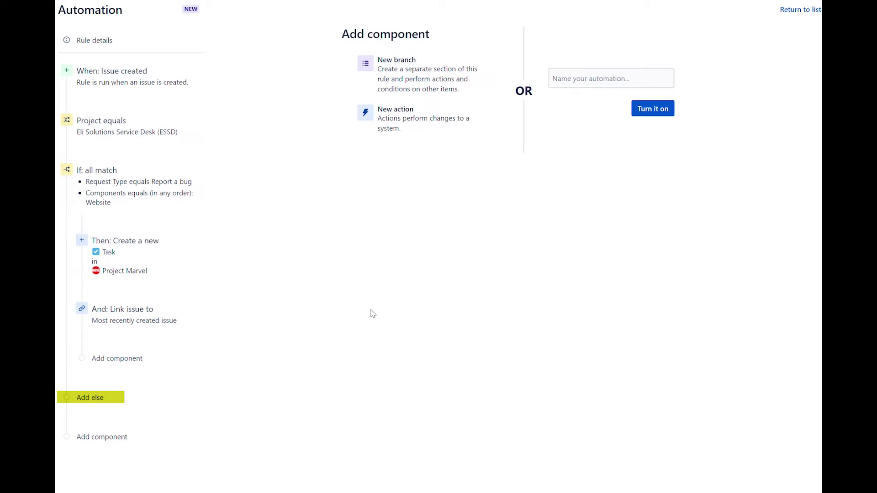
{"action": "left_click", "coordinate": [88, 399]}
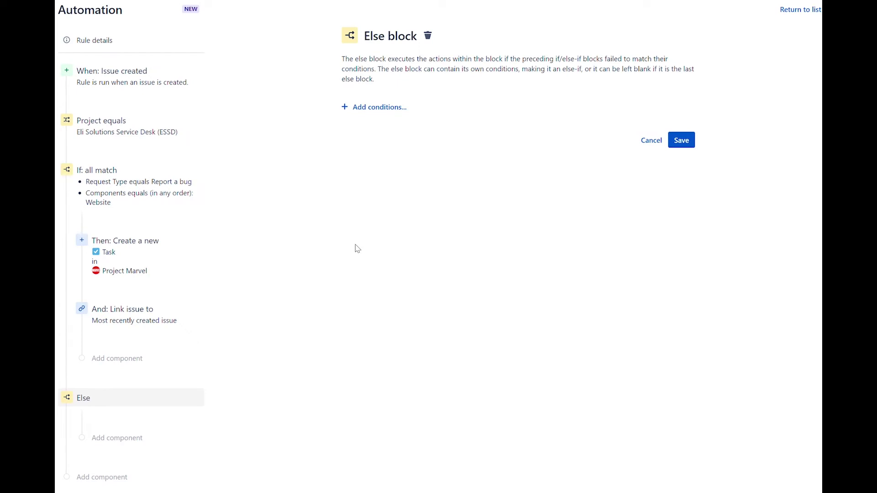
{"action": "left_click", "coordinate": [350, 108]}
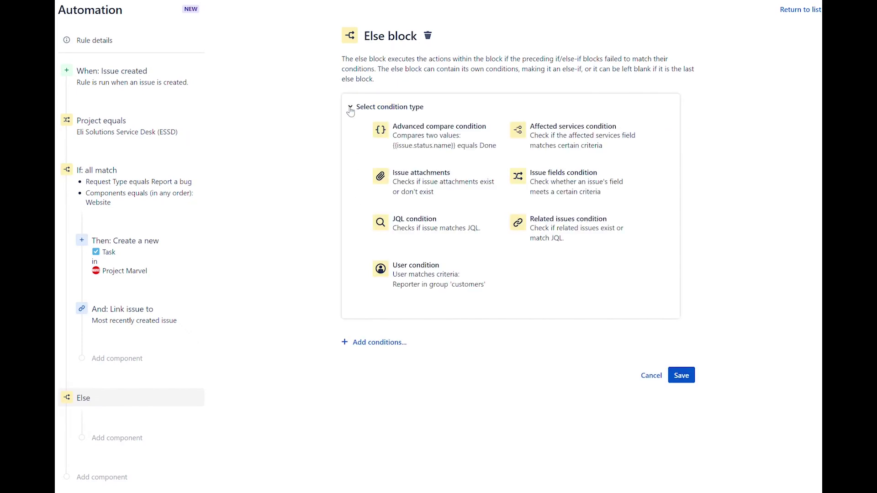
{"action": "left_click", "coordinate": [553, 187]}
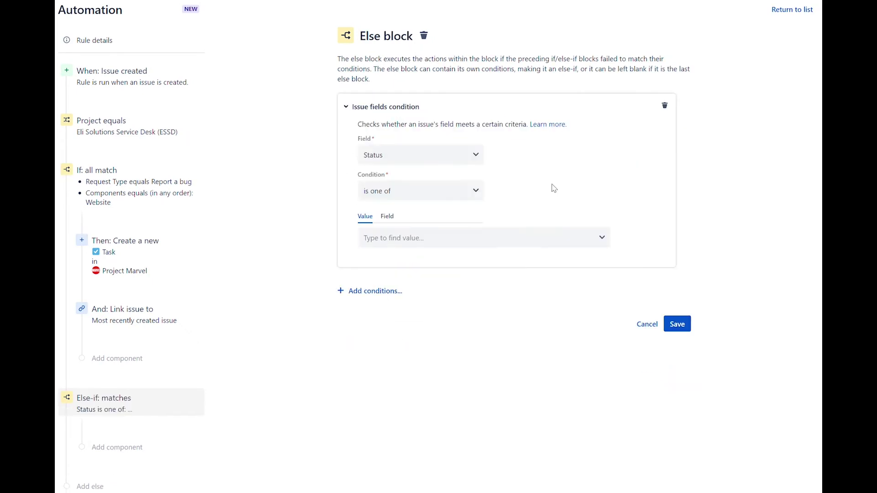
Step: Set the else-if condition to Request Type equals Report a bug
{"action": "left_click", "coordinate": [474, 158]}
{"action": "type", "text": "req"}
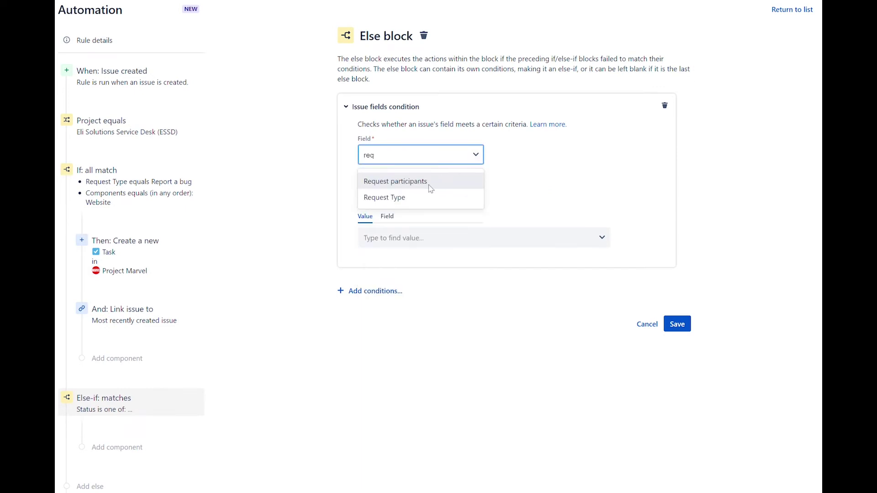
{"action": "left_click", "coordinate": [431, 198]}
{"action": "left_click", "coordinate": [477, 191]}
{"action": "left_click", "coordinate": [483, 196]}
{"action": "left_click", "coordinate": [566, 240]}
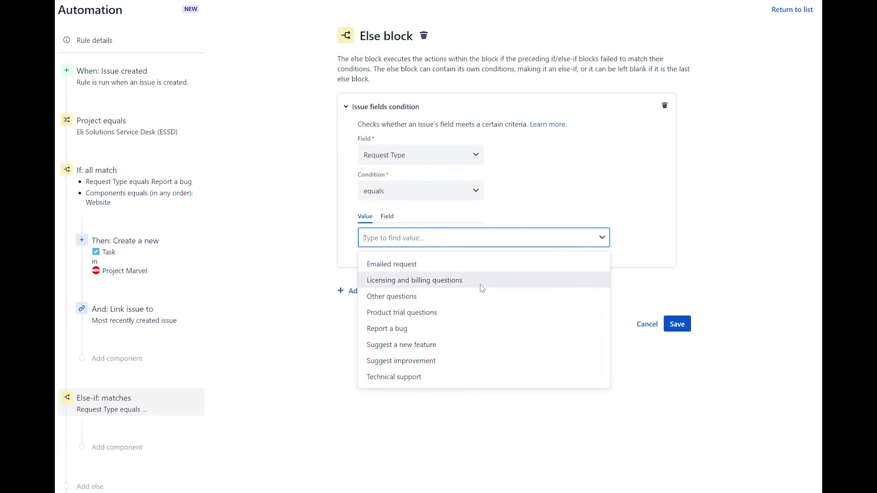
{"action": "left_click", "coordinate": [390, 329]}
{"action": "left_click", "coordinate": [477, 298]}
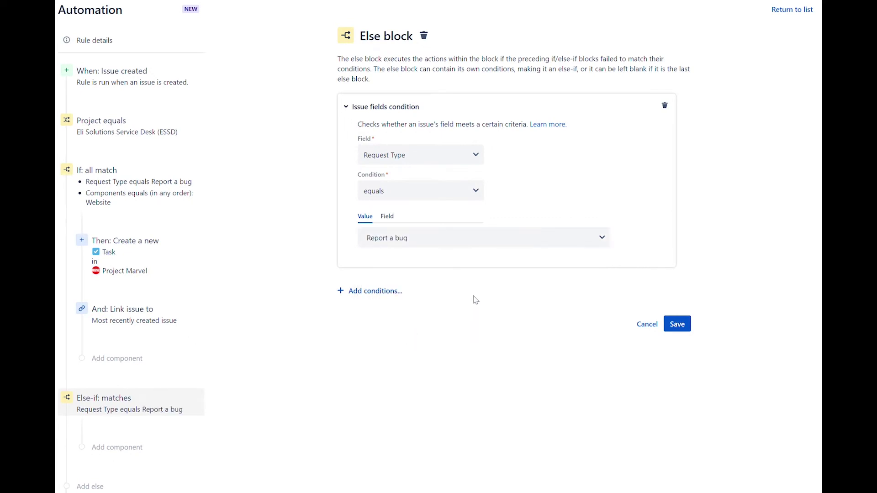
{"action": "left_click", "coordinate": [393, 293]}
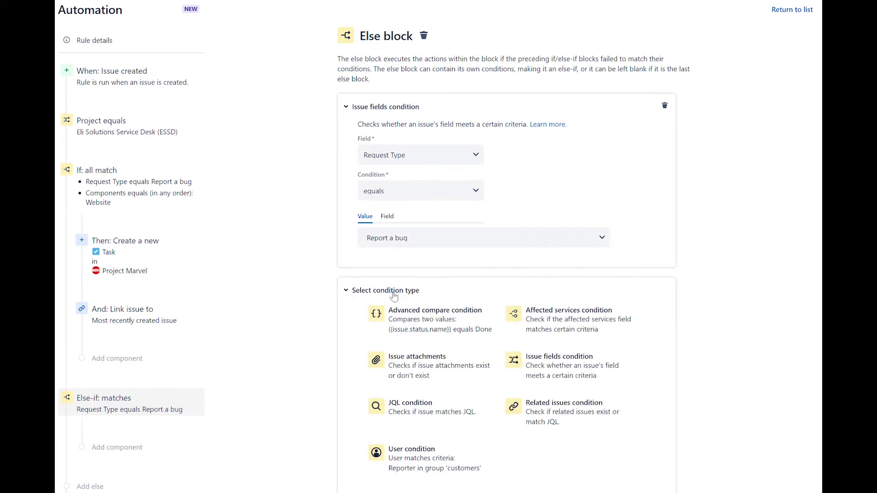
Step: Add and save a Components 'contains any of' condition: Project Traffic Lights, Section Custom Field, Simple User Management
{"action": "left_click", "coordinate": [543, 364]}
{"action": "left_click", "coordinate": [475, 189]}
{"action": "left_click", "coordinate": [414, 250]}
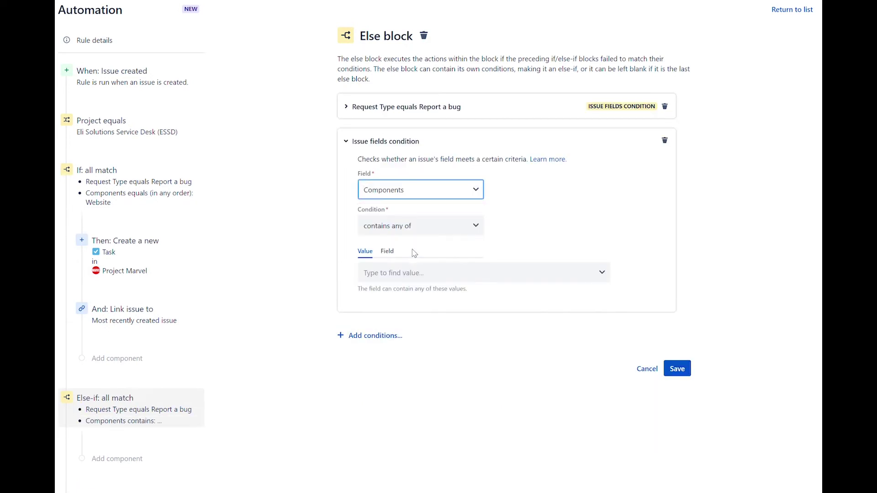
{"action": "left_click", "coordinate": [463, 229]}
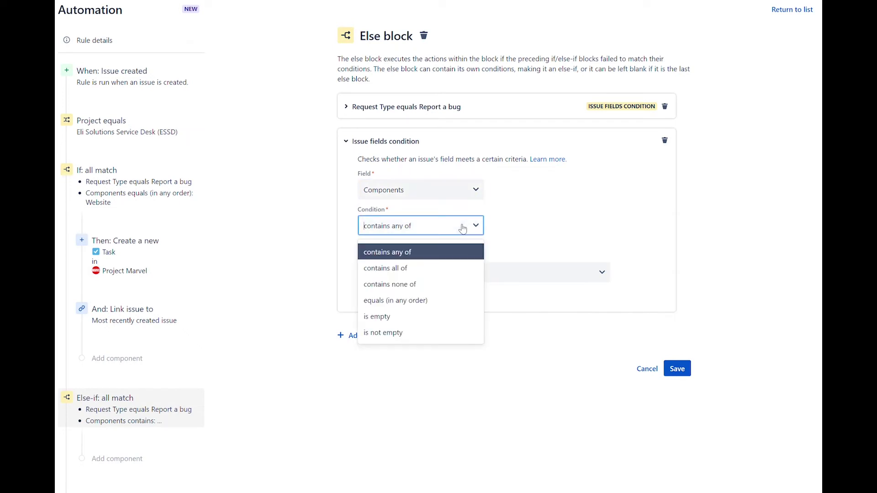
{"action": "left_click", "coordinate": [428, 252]}
{"action": "left_click", "coordinate": [442, 274]}
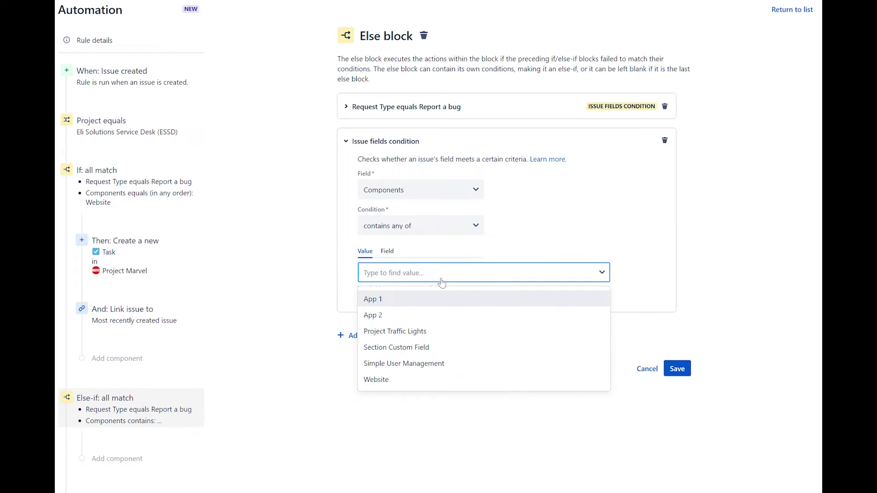
{"action": "left_click", "coordinate": [410, 332]}
{"action": "left_click", "coordinate": [464, 280]}
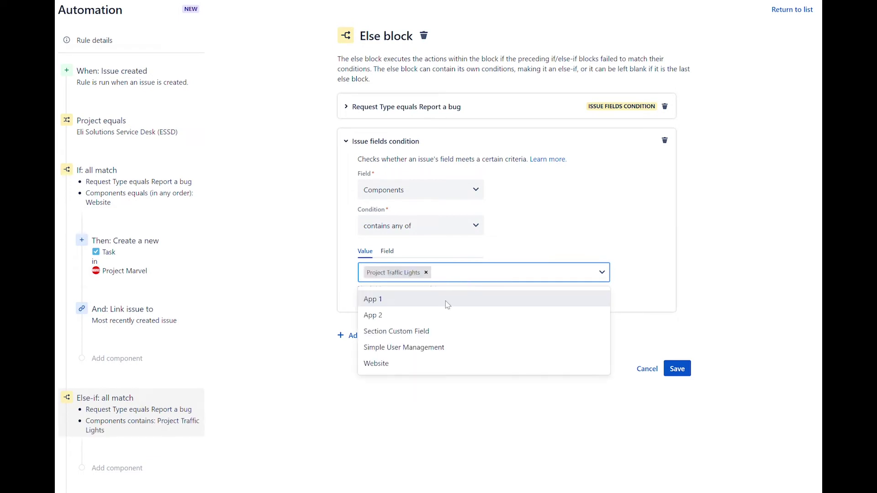
{"action": "left_click", "coordinate": [423, 333]}
{"action": "left_click", "coordinate": [527, 274]}
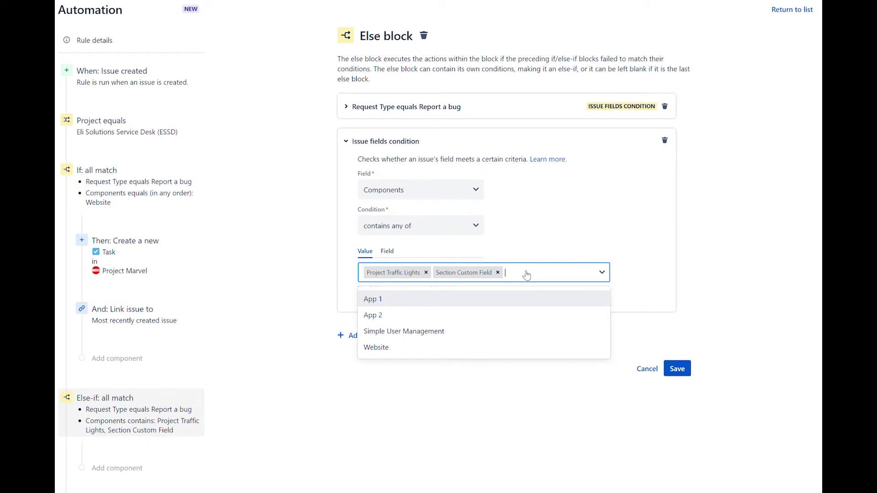
{"action": "left_click", "coordinate": [447, 331]}
{"action": "left_click", "coordinate": [653, 307]}
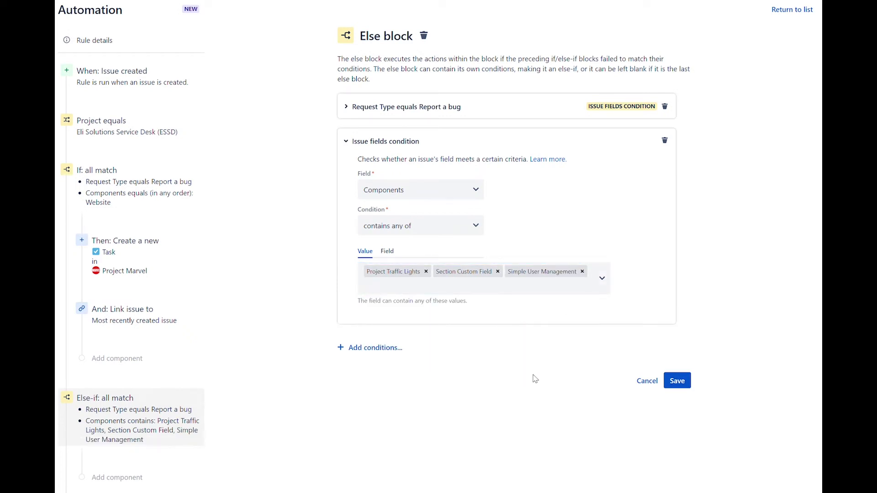
{"action": "left_click", "coordinate": [681, 384]}
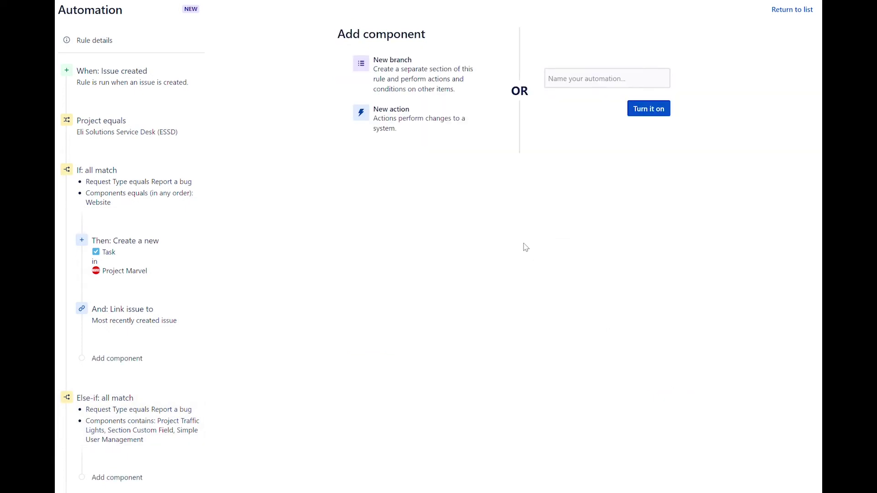
Step: Add and save a Create issue action for a Project XYZ Task, copying Summary and Description
{"action": "left_click", "coordinate": [400, 124]}
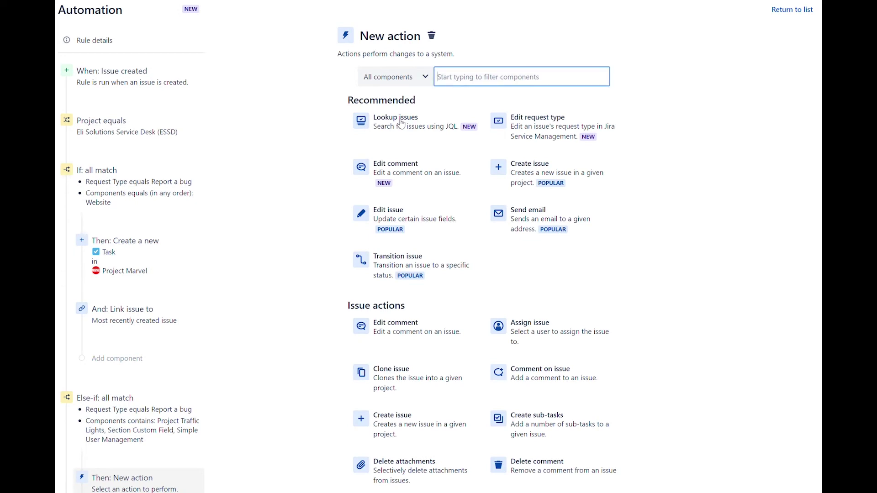
{"action": "left_click", "coordinate": [562, 180]}
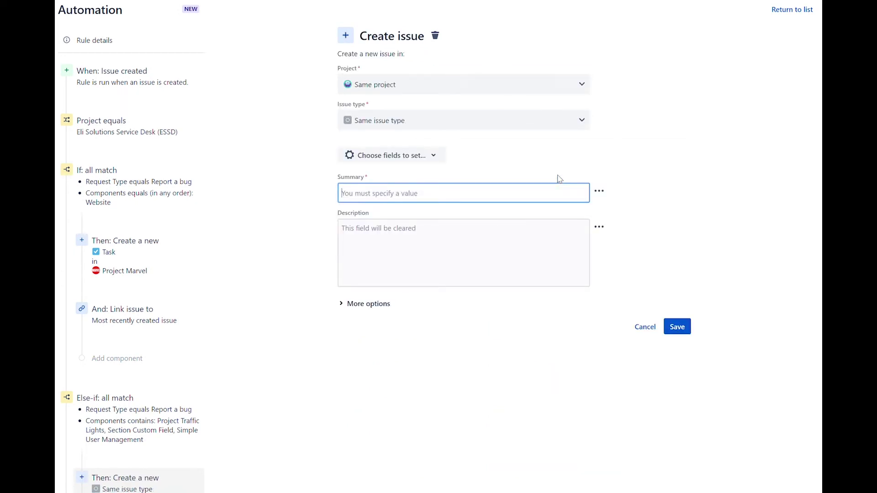
{"action": "left_click", "coordinate": [587, 88]}
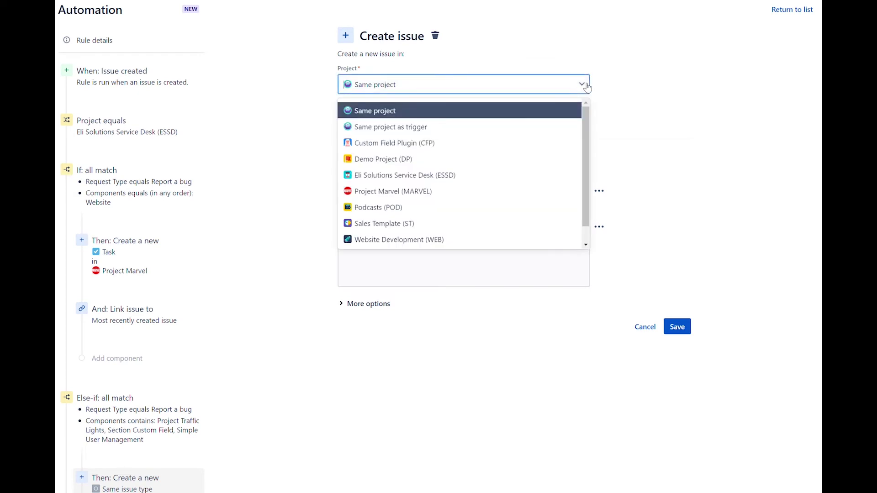
{"action": "scroll", "coordinate": [554, 143], "scroll_direction": "down", "scroll_amount": 1}
{"action": "left_click", "coordinate": [432, 242]}
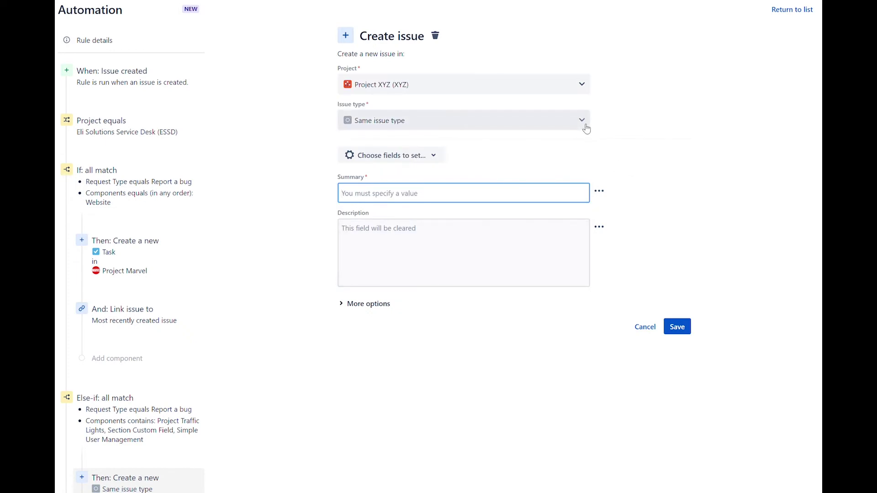
{"action": "left_click", "coordinate": [585, 127]}
{"action": "left_click", "coordinate": [466, 179]}
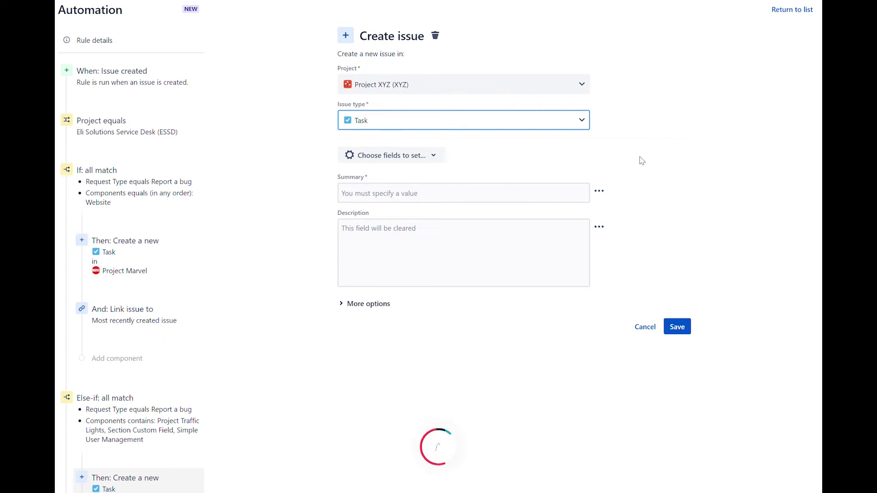
{"action": "left_click", "coordinate": [605, 196]}
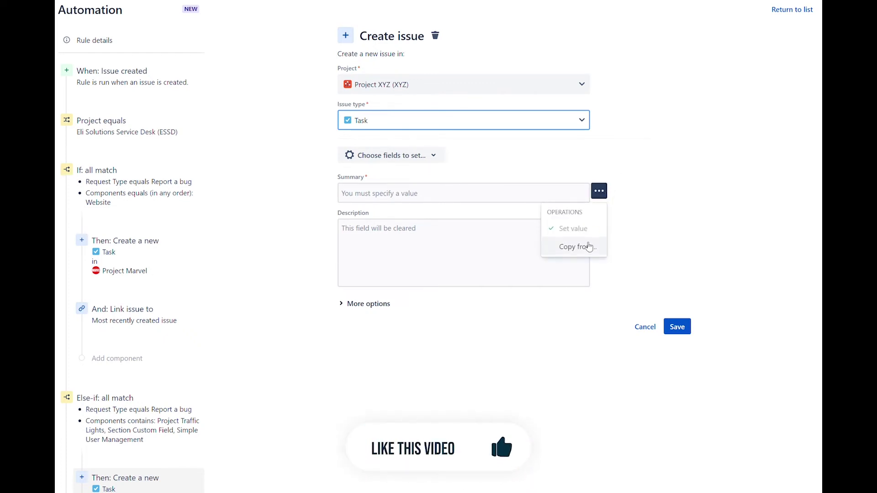
{"action": "left_click", "coordinate": [588, 247]}
{"action": "left_click", "coordinate": [605, 224]}
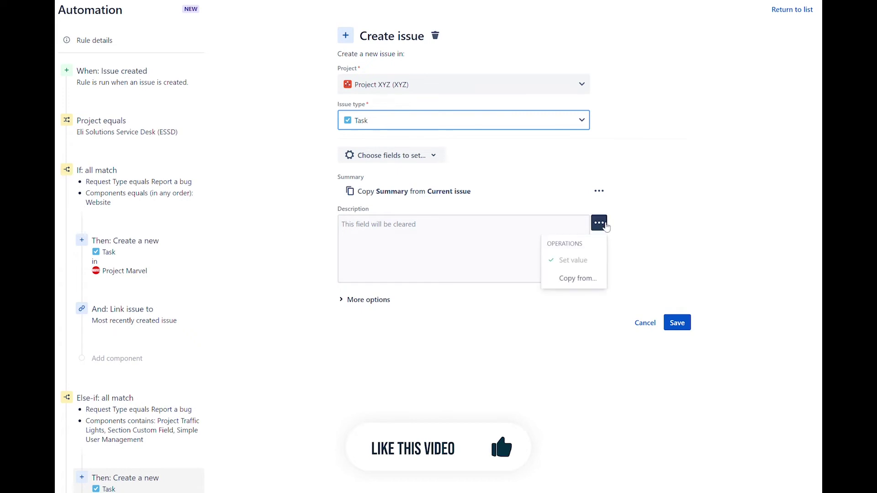
{"action": "left_click", "coordinate": [583, 278]}
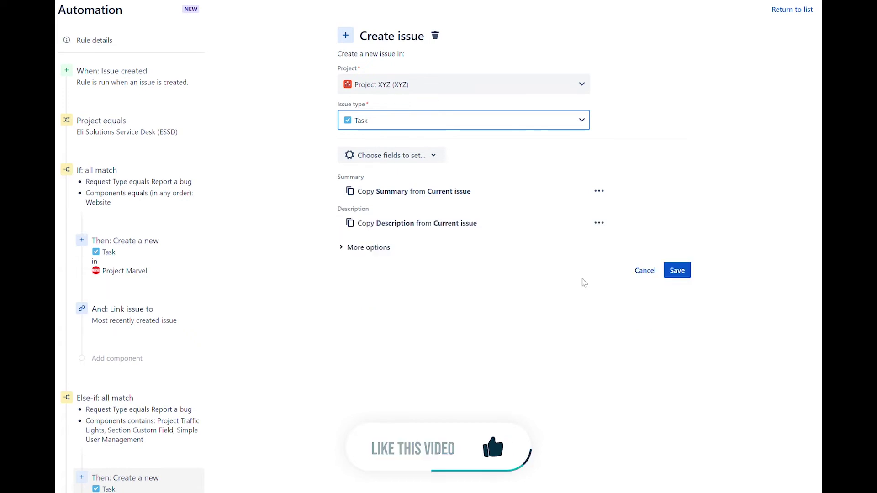
{"action": "left_click", "coordinate": [678, 272]}
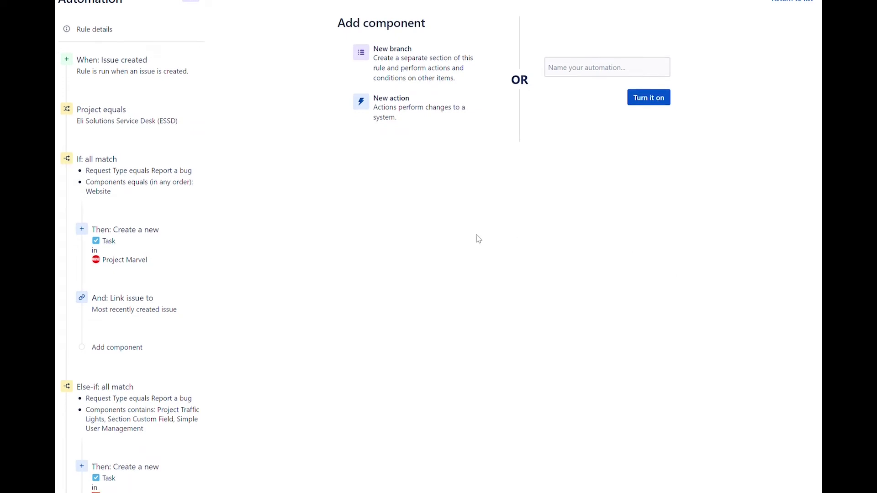
Step: Add a Link issues action linking the bug to the most recently created issue as 'relates to'
{"action": "left_click", "coordinate": [397, 113]}
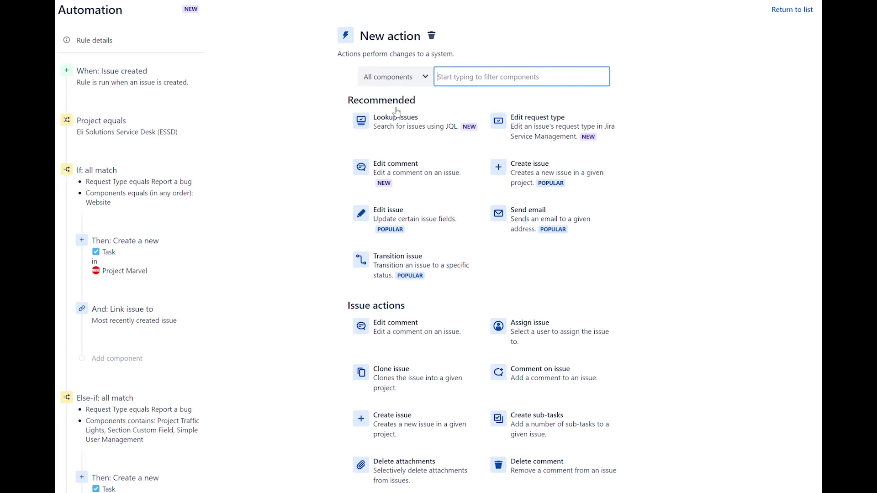
{"action": "type", "text": "link"}
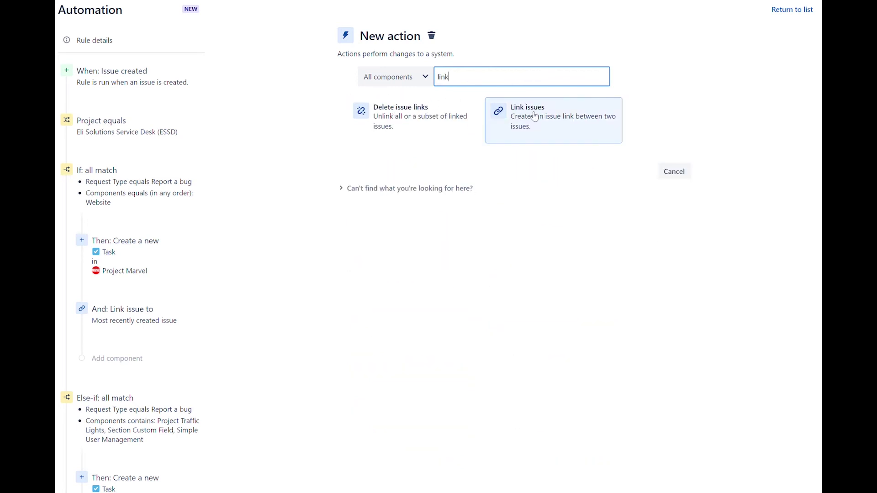
{"action": "left_click", "coordinate": [535, 117]}
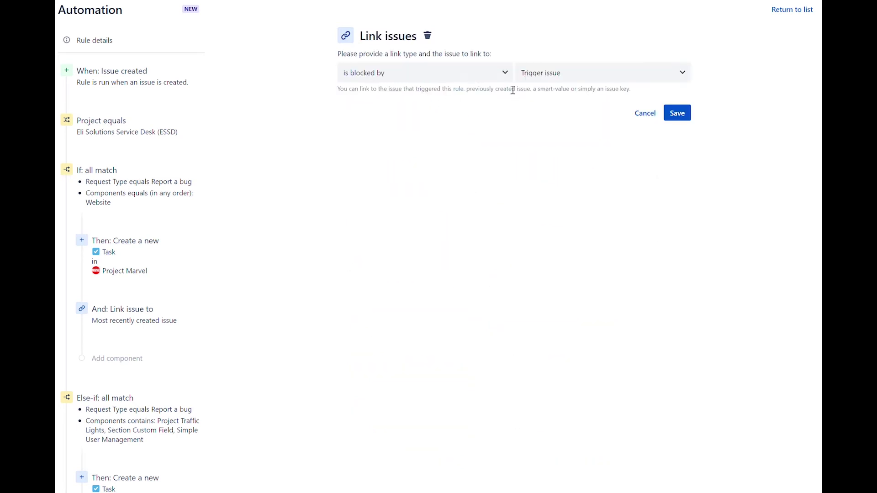
{"action": "left_click", "coordinate": [503, 80]}
{"action": "scroll", "coordinate": [470, 135], "scroll_direction": "down", "scroll_amount": 5}
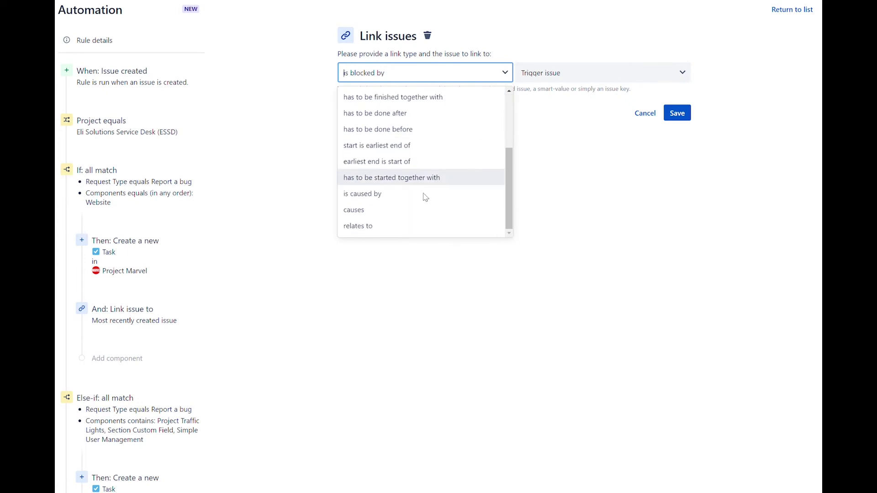
{"action": "left_click", "coordinate": [396, 229]}
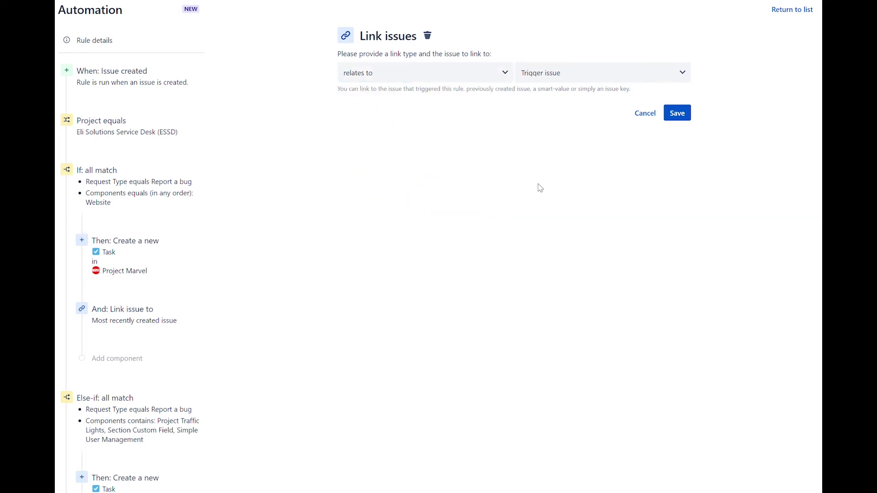
{"action": "left_click", "coordinate": [594, 76]}
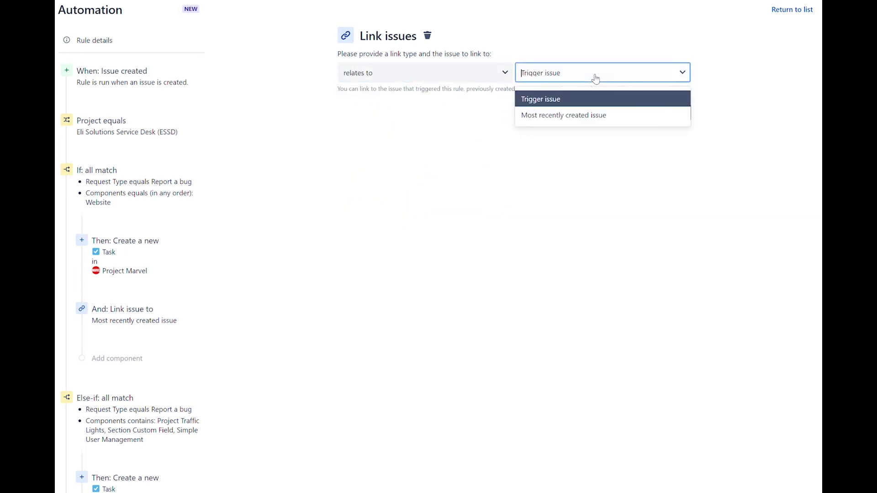
{"action": "left_click", "coordinate": [576, 117]}
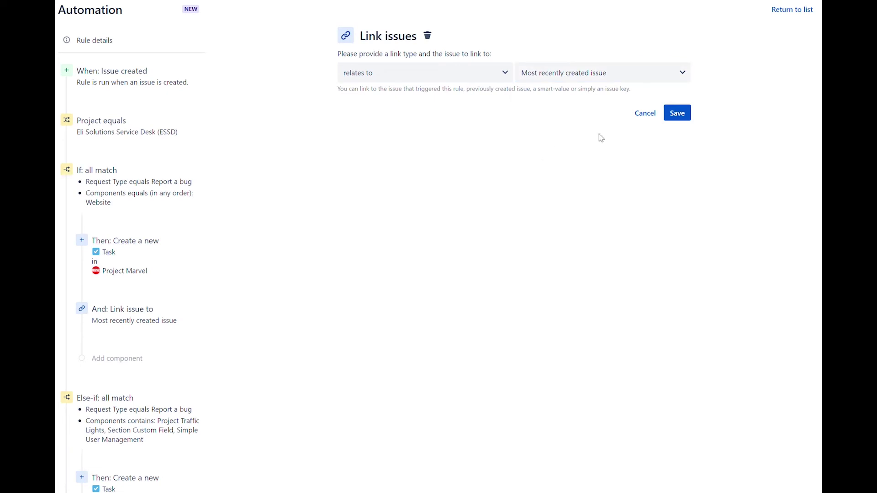
{"action": "left_click", "coordinate": [678, 115]}
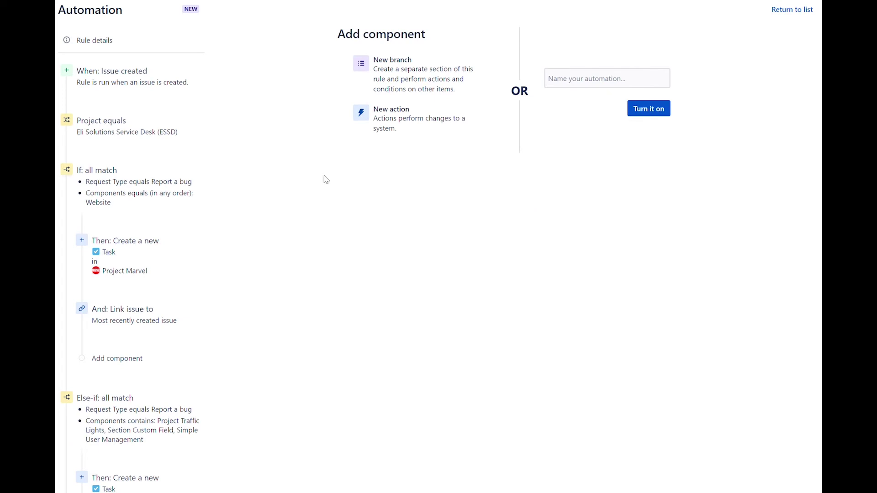
Step: Scope the rule to multiple projects: ESSD, Project Marvel and Project XYZ
{"action": "left_click", "coordinate": [105, 41]}
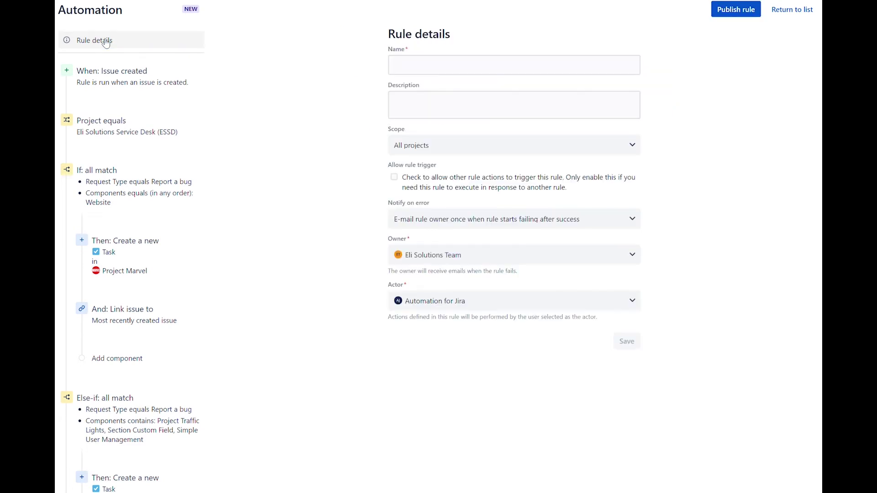
{"action": "left_click", "coordinate": [417, 149]}
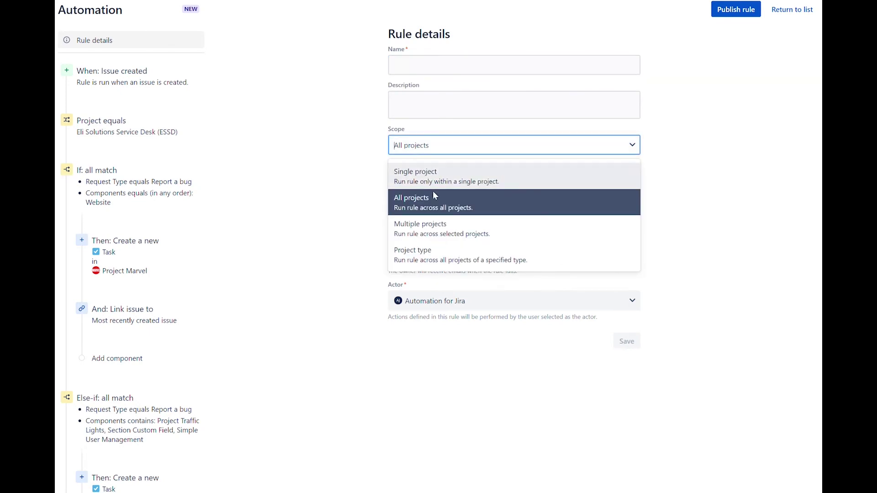
{"action": "left_click", "coordinate": [441, 229]}
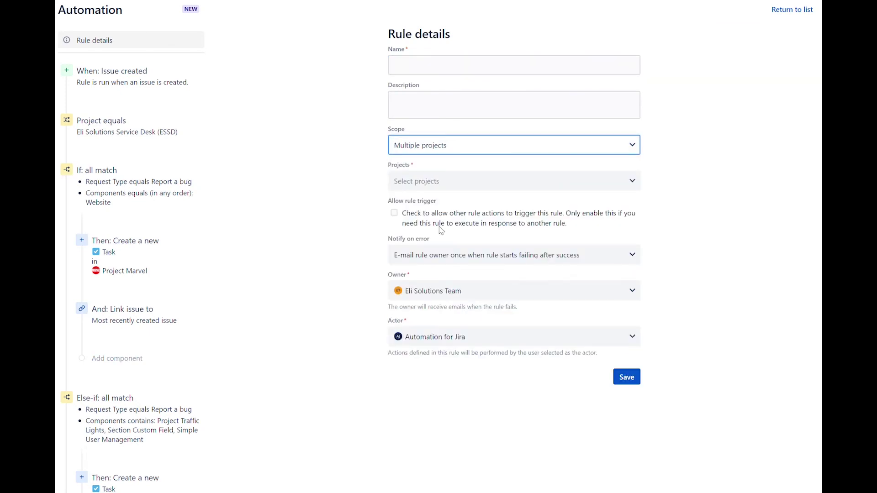
{"action": "left_click", "coordinate": [484, 189]}
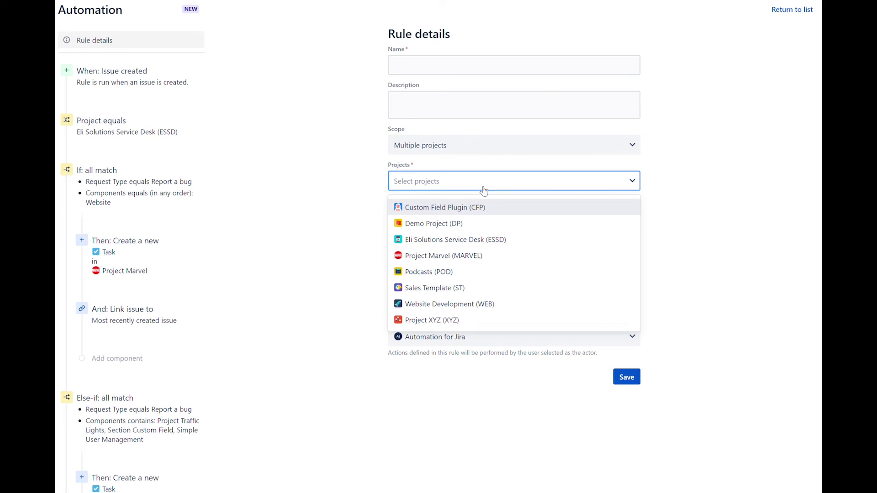
{"action": "left_click", "coordinate": [480, 241]}
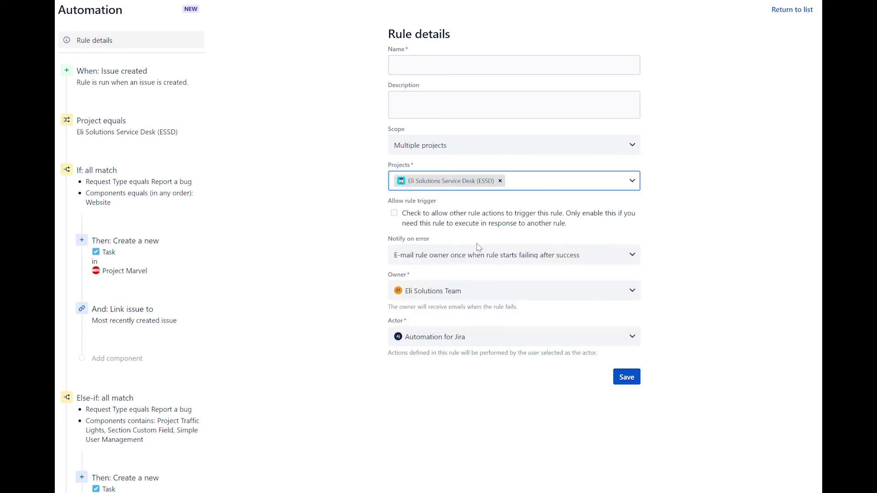
{"action": "left_click", "coordinate": [548, 183]}
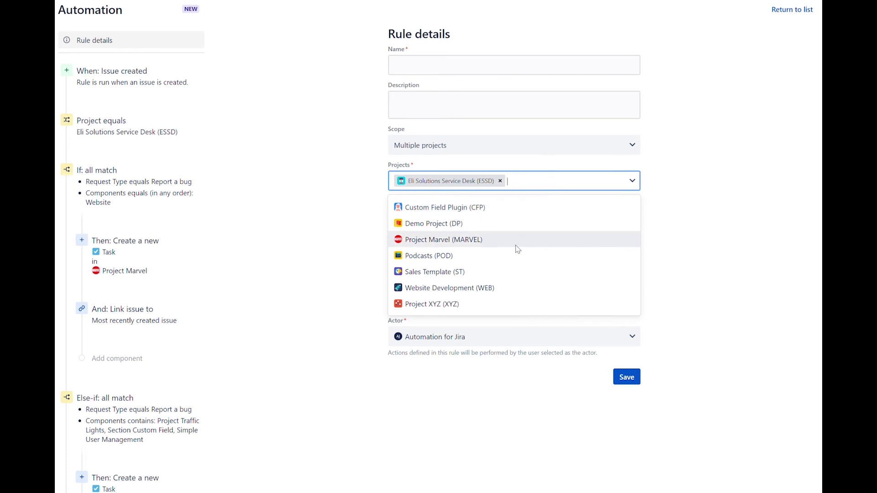
{"action": "left_click", "coordinate": [510, 248]}
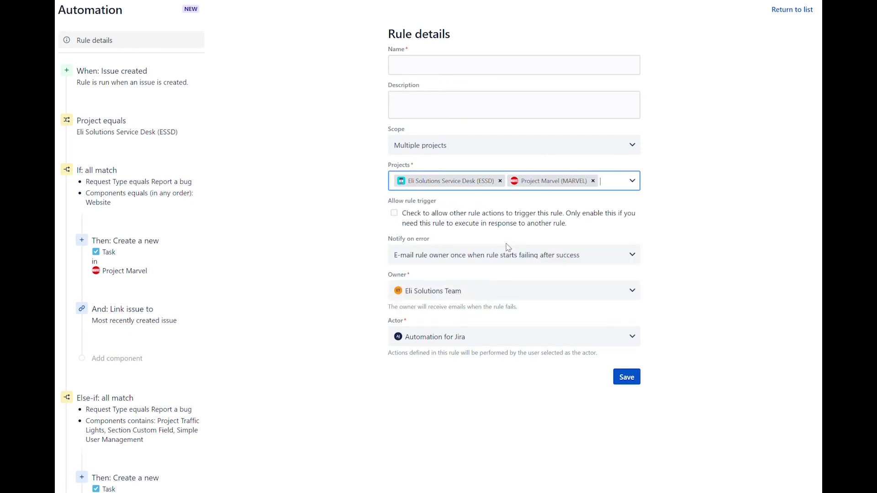
{"action": "left_click", "coordinate": [613, 187]}
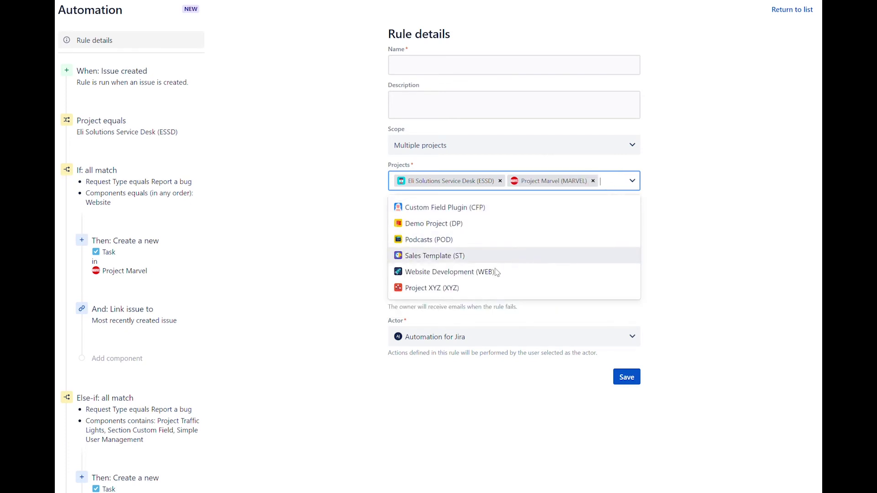
{"action": "left_click", "coordinate": [465, 289]}
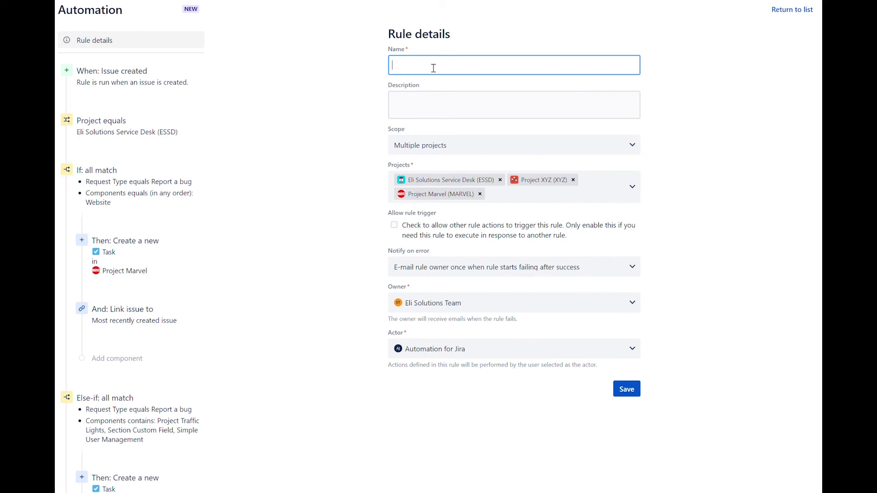
Step: Name the rule 'Create Tasks in JS Projects' and save the rule details
{"action": "type", "text": "Create Tasks in JS Projects"}
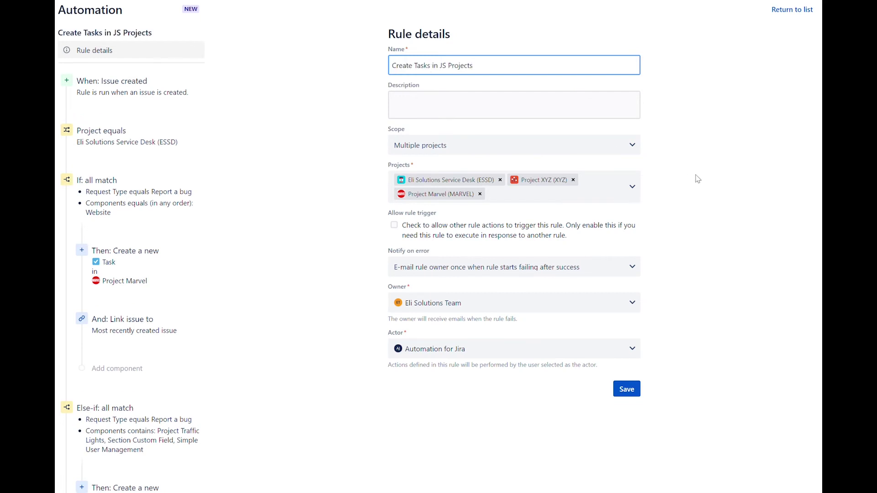
{"action": "left_click", "coordinate": [697, 179]}
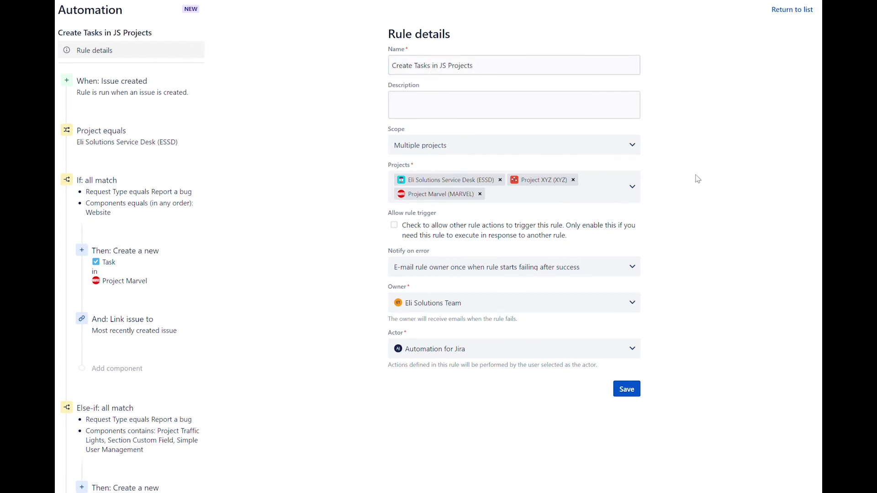
{"action": "left_click", "coordinate": [626, 389]}
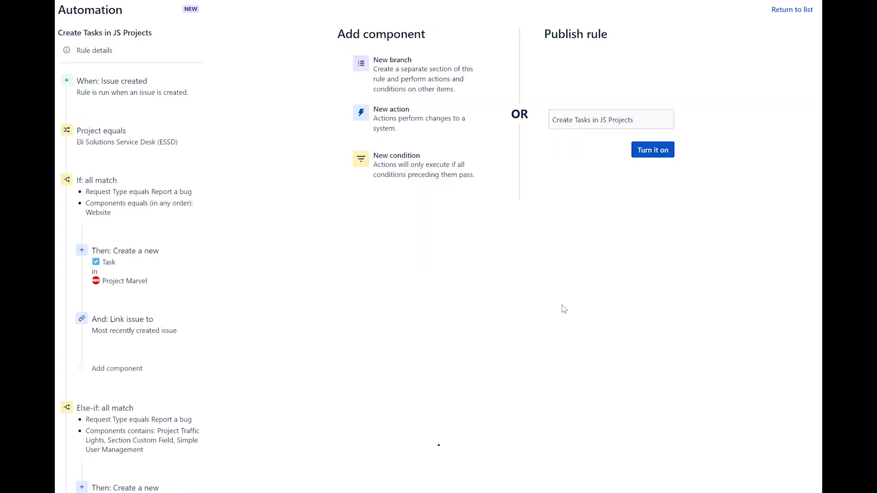
Step: Publish and enable the rule, then return to the automation rules list
{"action": "left_click", "coordinate": [658, 151]}
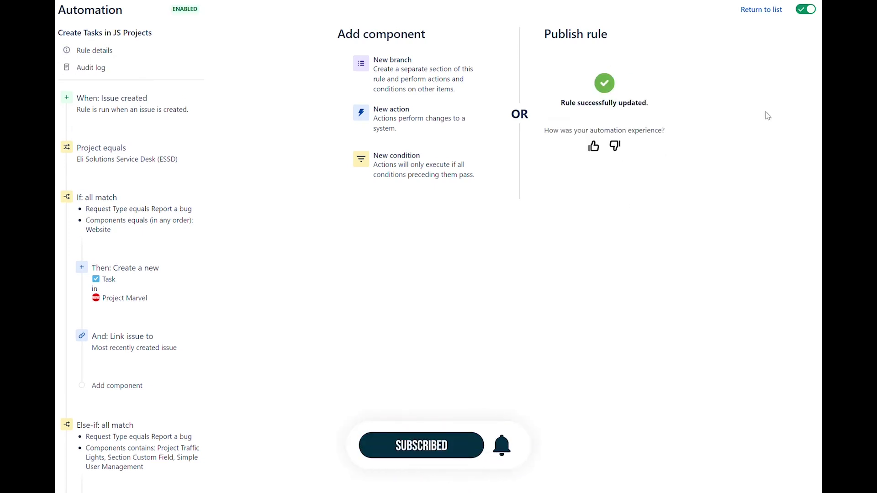
{"action": "left_click", "coordinate": [766, 10]}
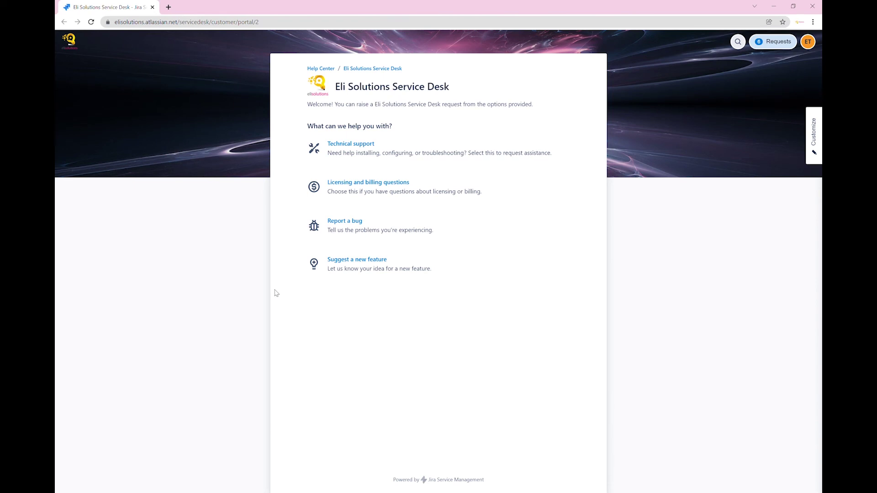
Step: Start a Report a bug request with summary 'Test Website Bug' and product Website
{"action": "left_click", "coordinate": [348, 223]}
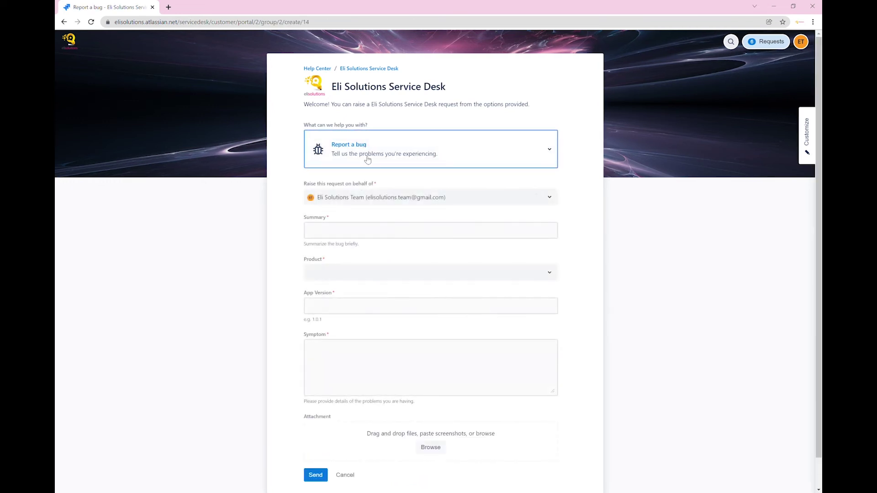
{"action": "left_click", "coordinate": [354, 236]}
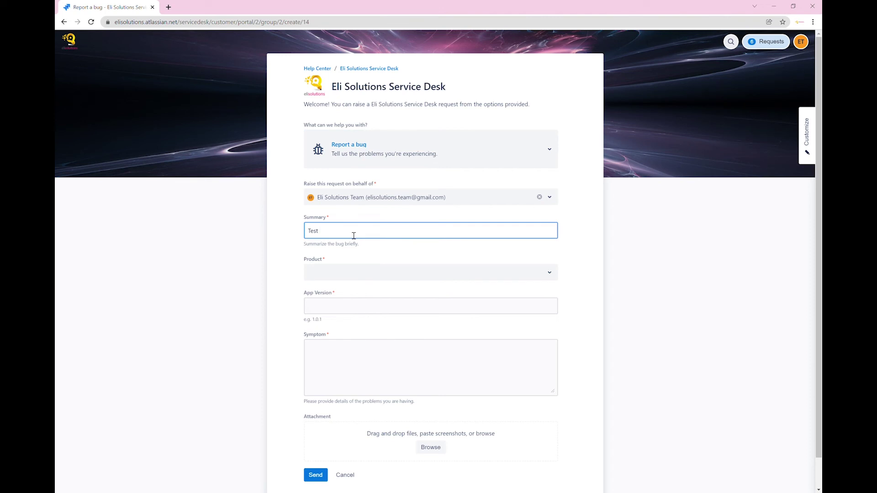
{"action": "type", "text": "Test Website Bug"}
{"action": "left_click", "coordinate": [271, 277]}
{"action": "left_click", "coordinate": [317, 278]}
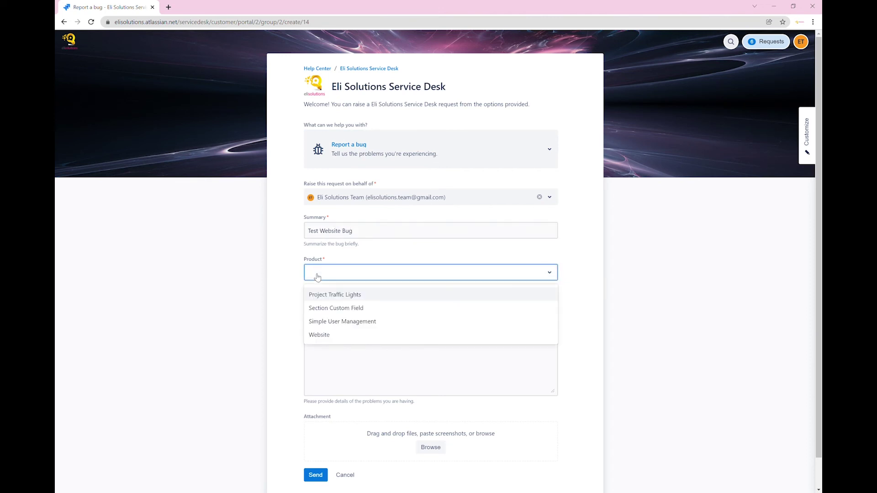
{"action": "left_click", "coordinate": [329, 335]}
Step: Enter app version 1.0 and symptom 'Test Website Bug', then send the report
{"action": "left_click", "coordinate": [354, 313]}
{"action": "type", "text": "1.0"}
{"action": "left_click", "coordinate": [372, 369]}
{"action": "type", "text": "Test Website Bug"}
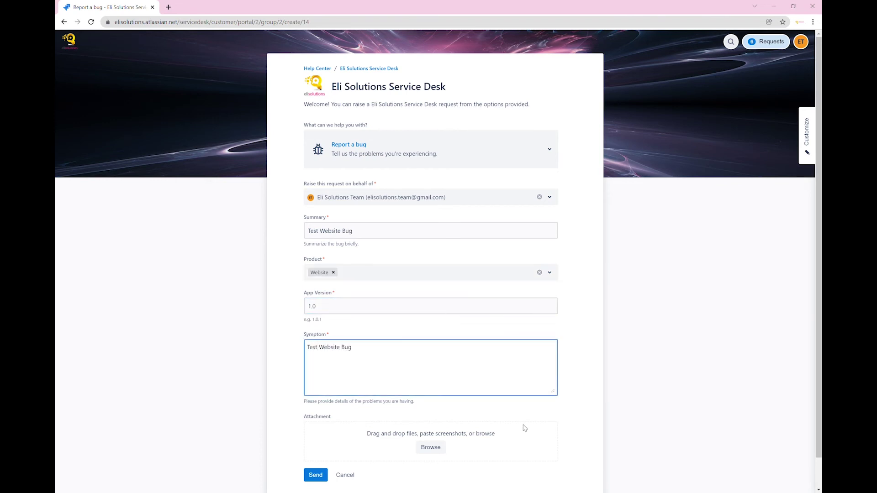
{"action": "left_click", "coordinate": [598, 446]}
{"action": "scroll", "coordinate": [599, 446], "scroll_direction": "down", "scroll_amount": 1}
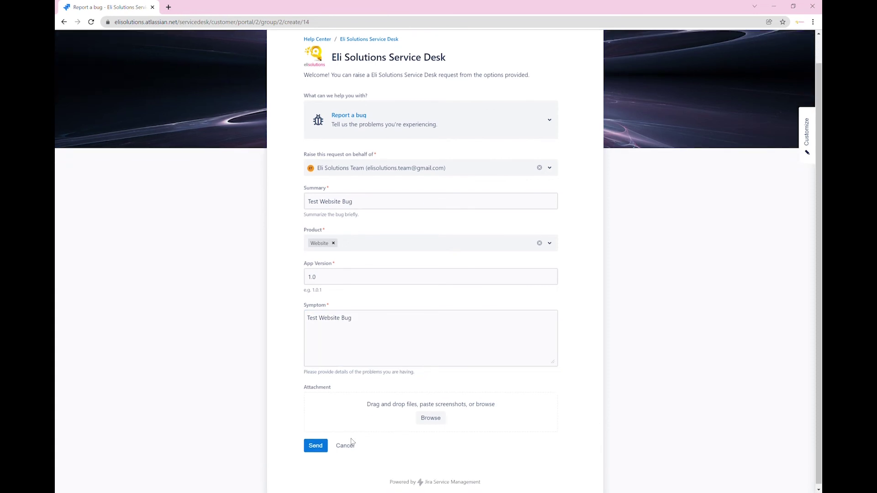
{"action": "left_click", "coordinate": [317, 451]}
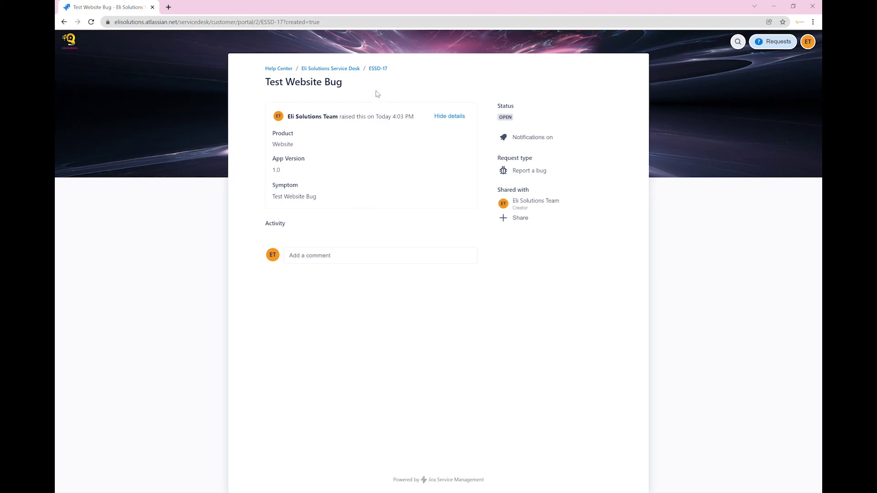
{"action": "middle_click", "coordinate": [380, 69]}
{"action": "key", "text": "ctrl+Tab"}
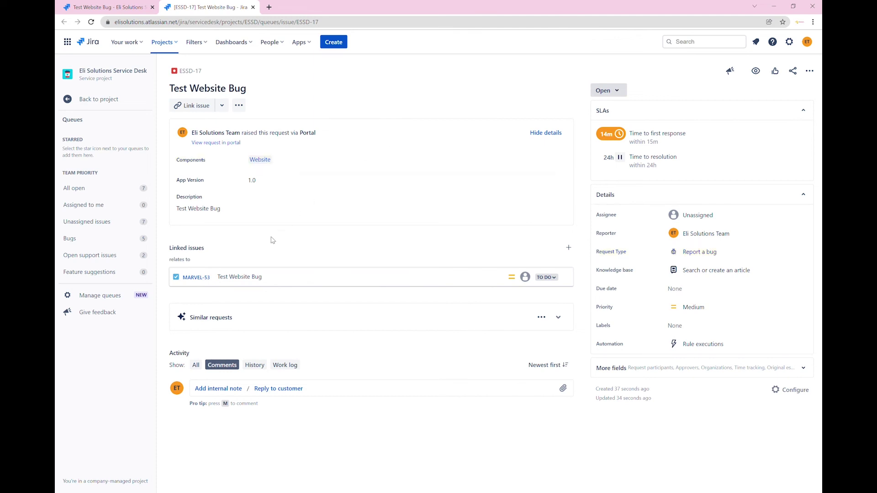
{"action": "left_click", "coordinate": [197, 278]}
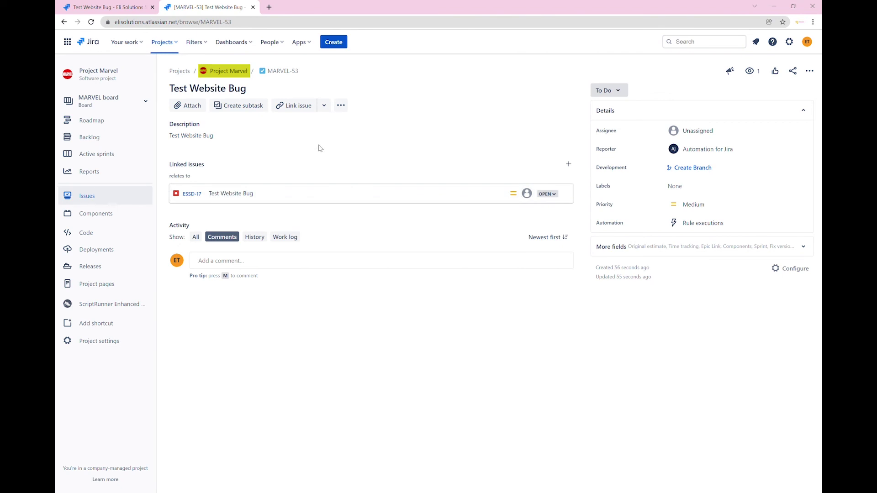
{"action": "left_click", "coordinate": [253, 7]}
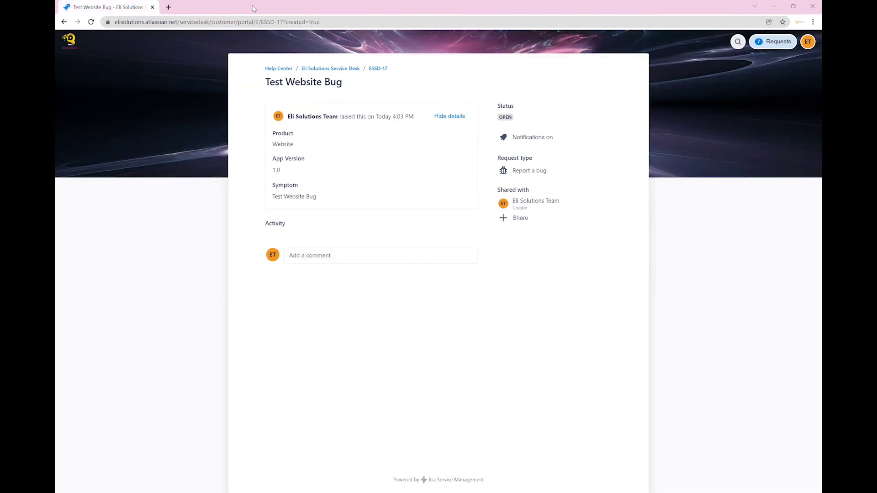
Step: From the portal home, start a bug report 'Test Other Component' for Simple User Management
{"action": "left_click", "coordinate": [326, 70]}
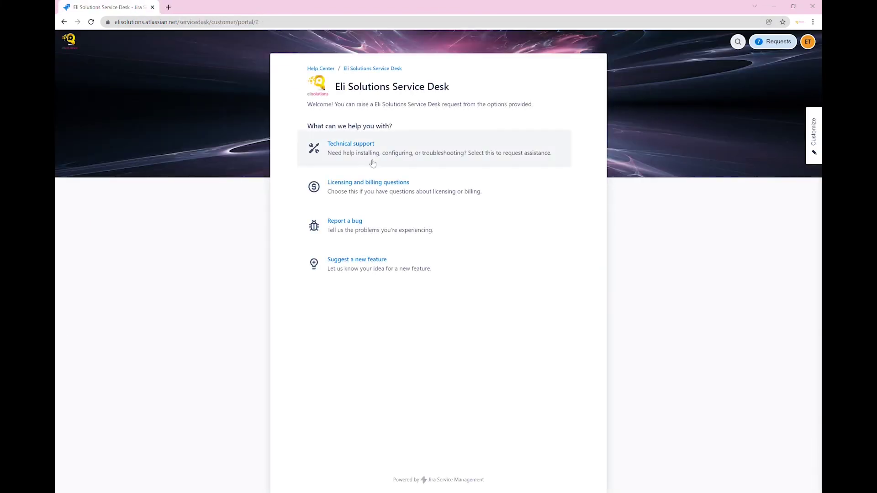
{"action": "left_click", "coordinate": [360, 227]}
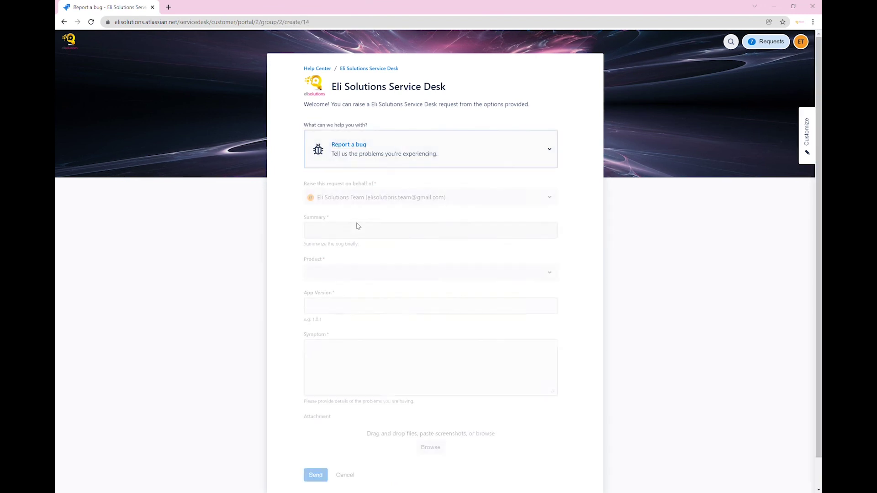
{"action": "left_click", "coordinate": [351, 234]}
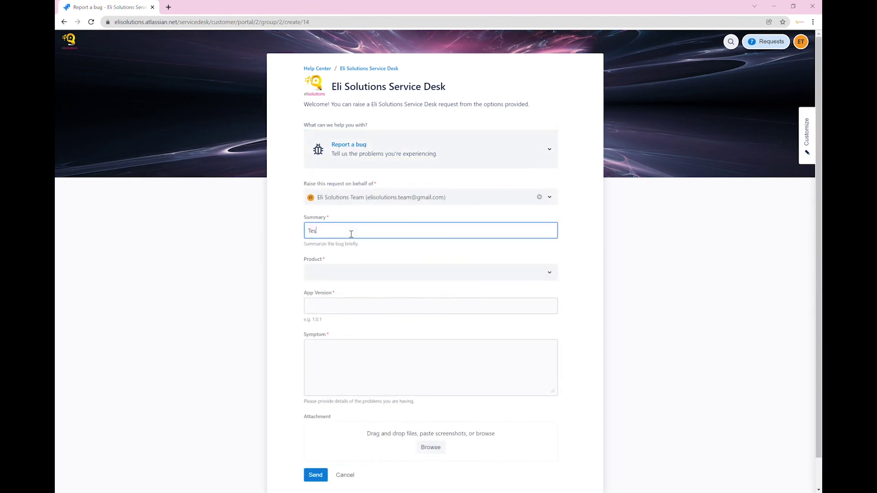
{"action": "type", "text": "Test Other Component"}
{"action": "left_click", "coordinate": [386, 273]}
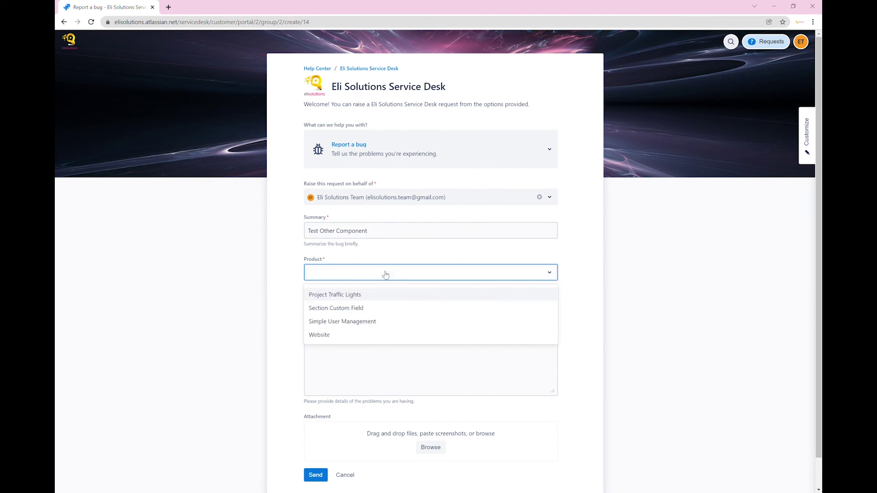
{"action": "left_click", "coordinate": [361, 321]}
Step: Fill in version 1.0 and symptom 'Test Other Component', then send the report
{"action": "left_click", "coordinate": [370, 310]}
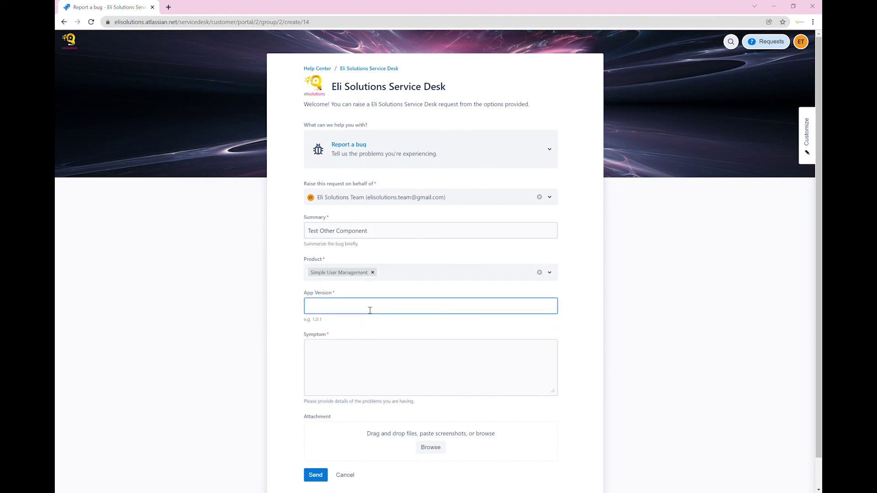
{"action": "left_click", "coordinate": [417, 364]}
{"action": "type", "text": "Test Other Component"}
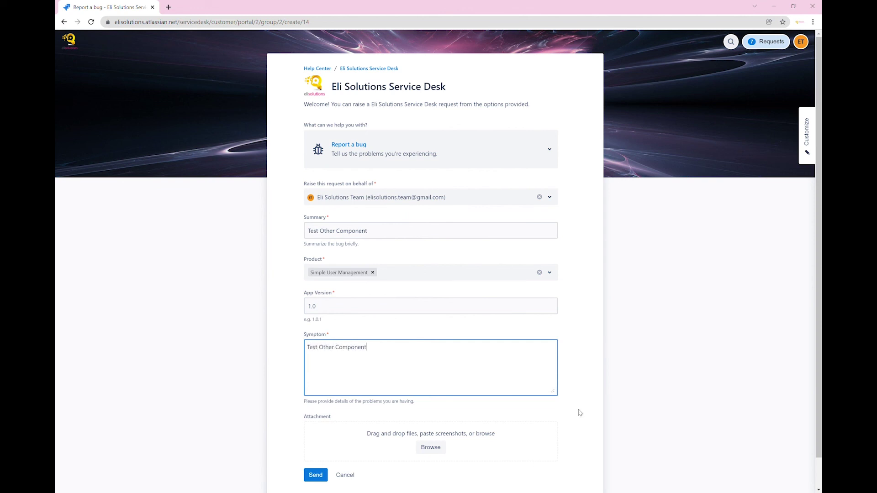
{"action": "left_click", "coordinate": [316, 476]}
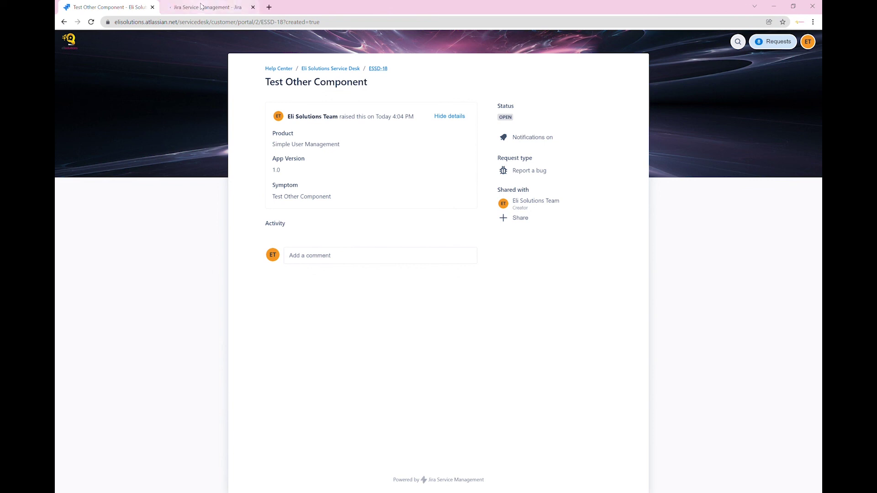
Step: From ESSD-18's agent view, open the linked auto-created task XYZ-22
{"action": "left_click", "coordinate": [201, 6]}
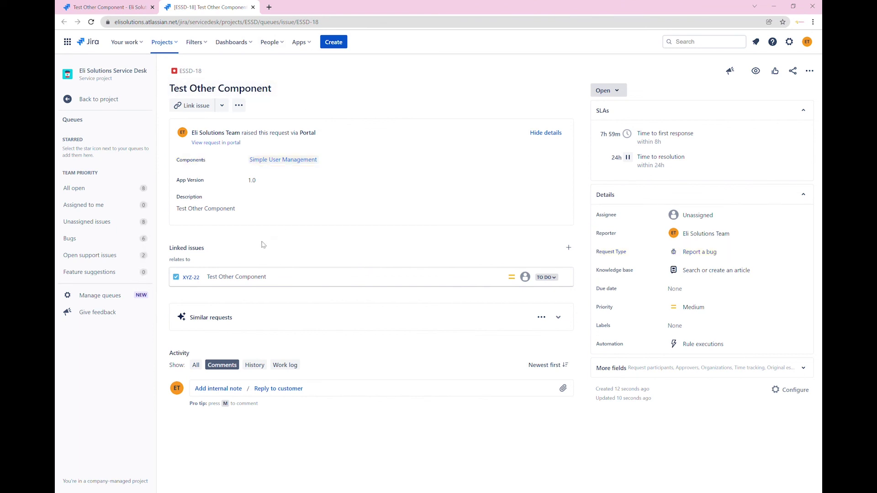
{"action": "left_click", "coordinate": [191, 277]}
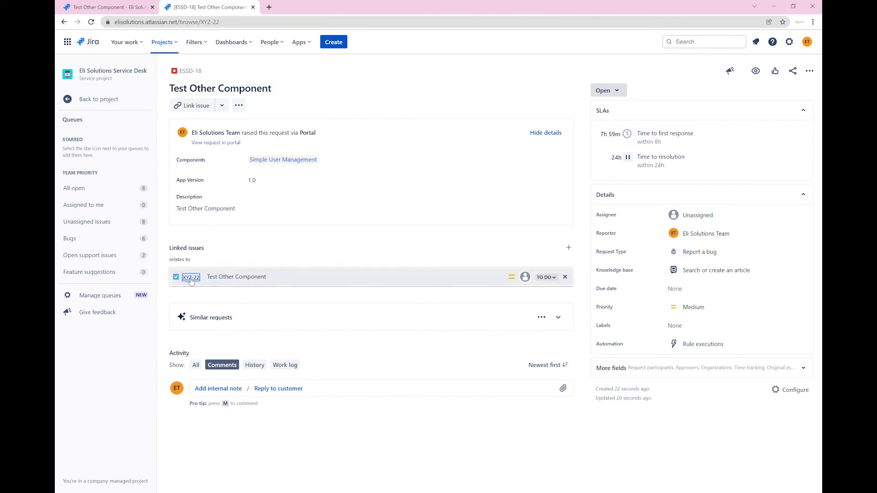